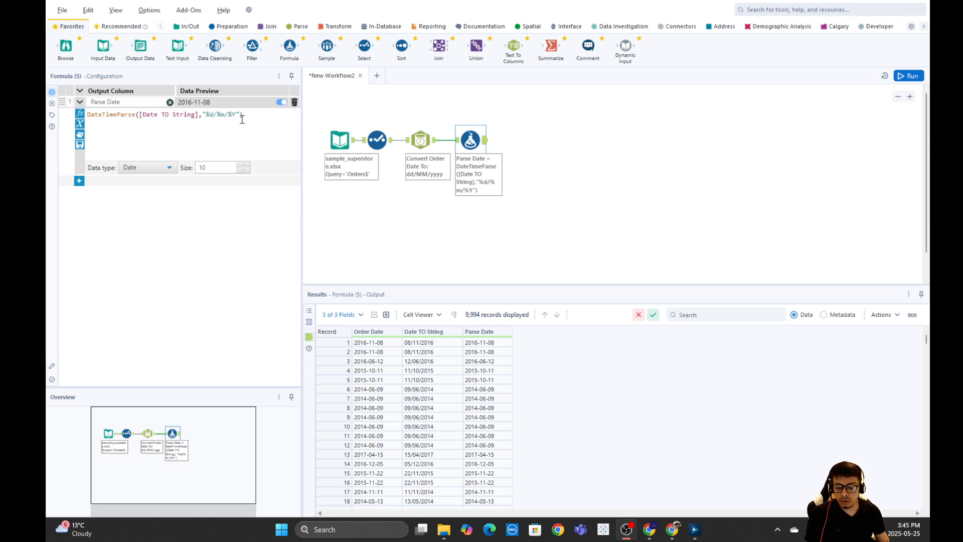
pyautogui.moveTo(244, 115); pyautogui.dragTo(80, 115)
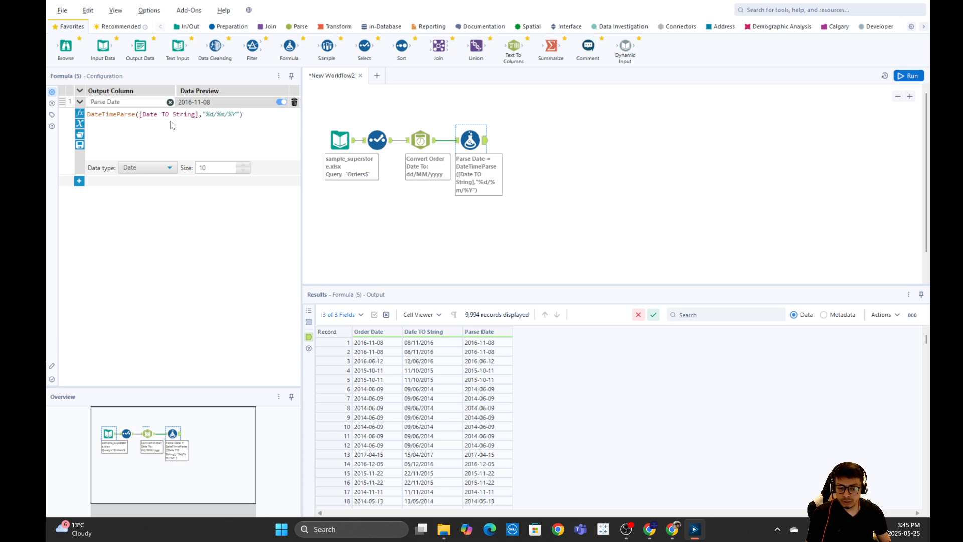
# Add a second output column named Format Date to the Formula tool and set its size to 255.
pyautogui.click(80, 181)
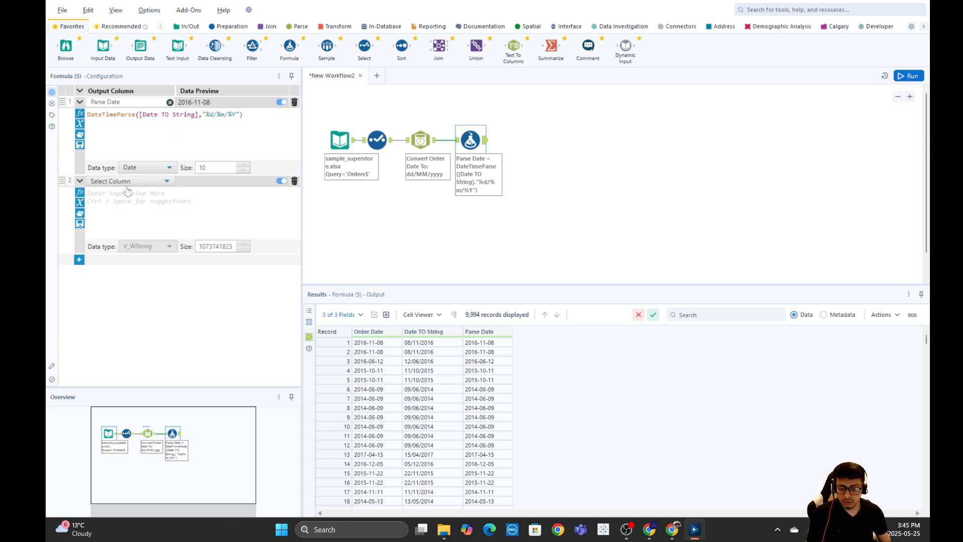
pyautogui.click(126, 181)
pyautogui.click(112, 194)
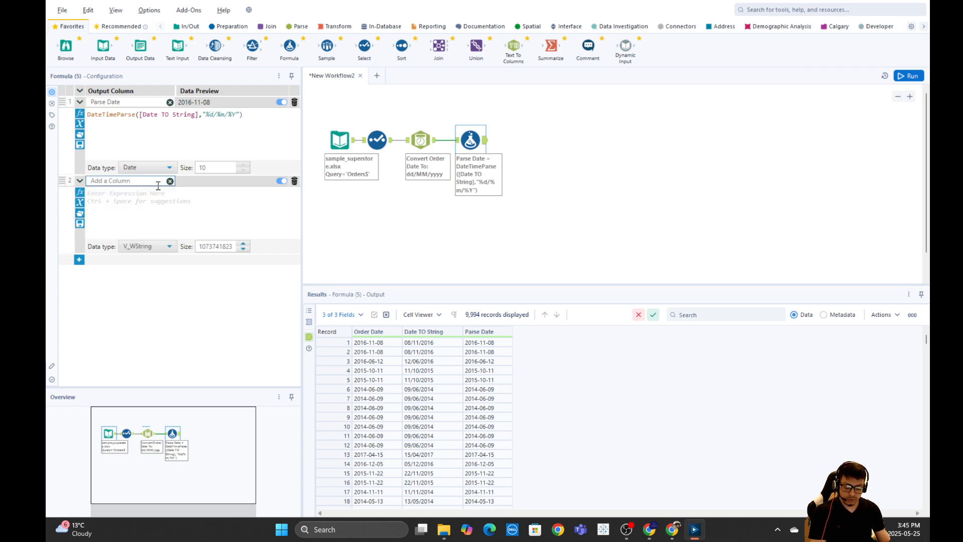
pyautogui.write('Format D')
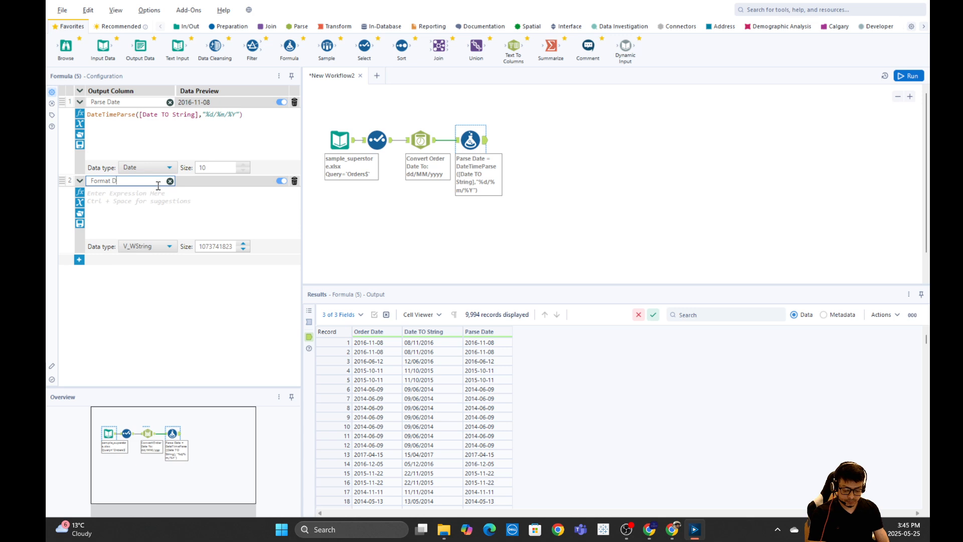
pyautogui.write('ate')
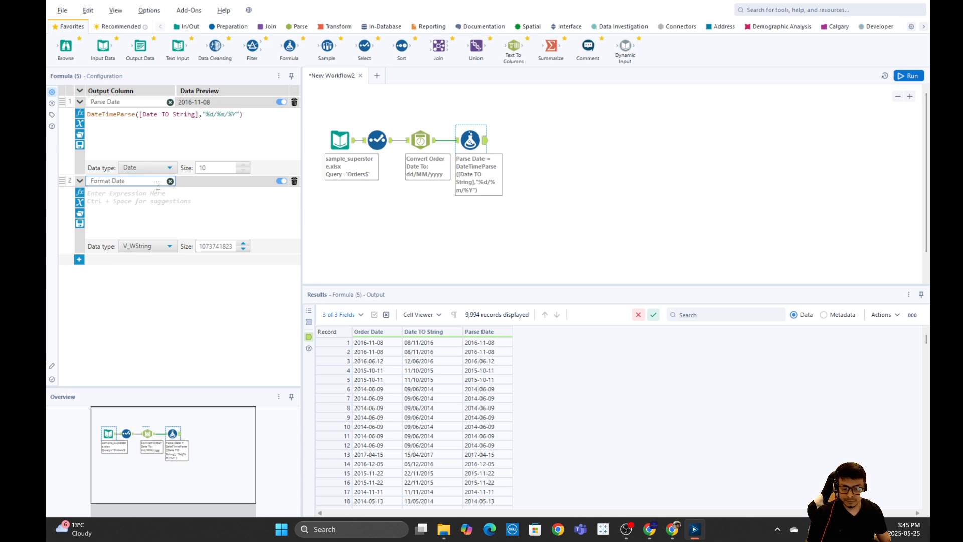
pyautogui.click(145, 247)
pyautogui.doubleClick(206, 246)
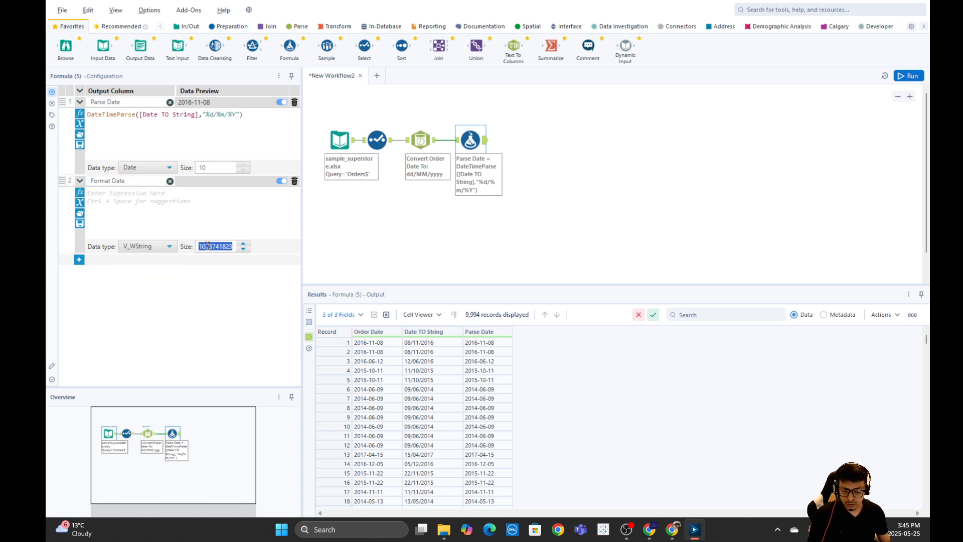
pyautogui.write('255')
# Start the Format Date expression with the DateTimeFormat function, using [Order Date] as its date argument.
pyautogui.click(121, 199)
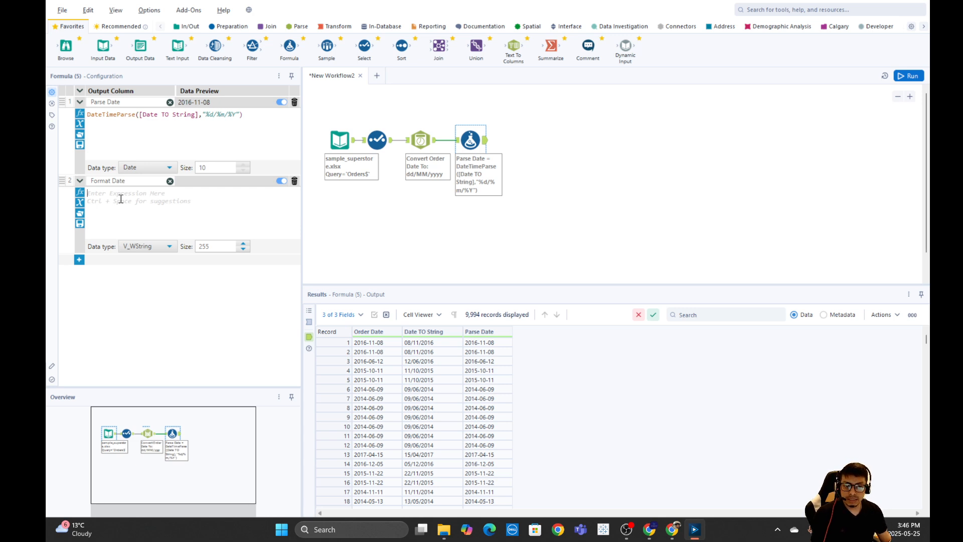
pyautogui.write('da')
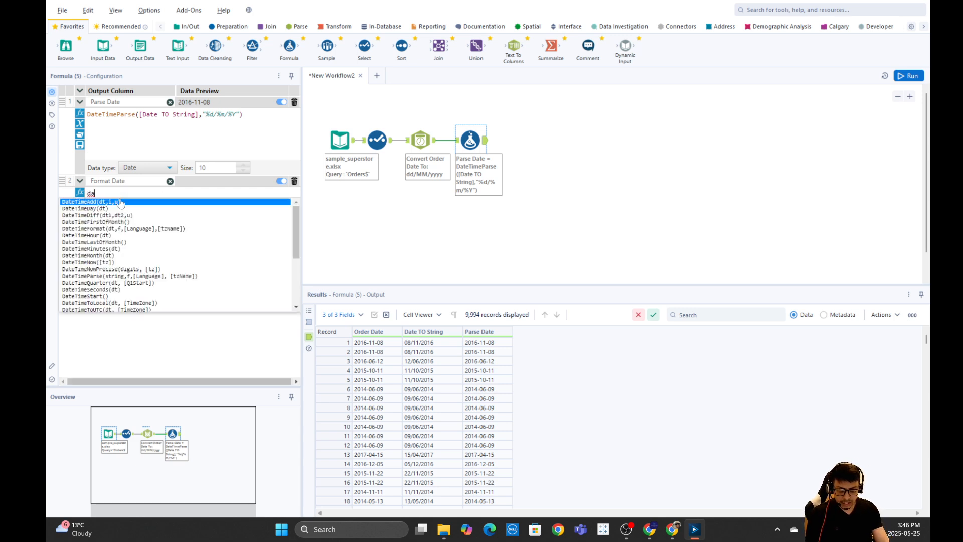
pyautogui.write('tetimefo')
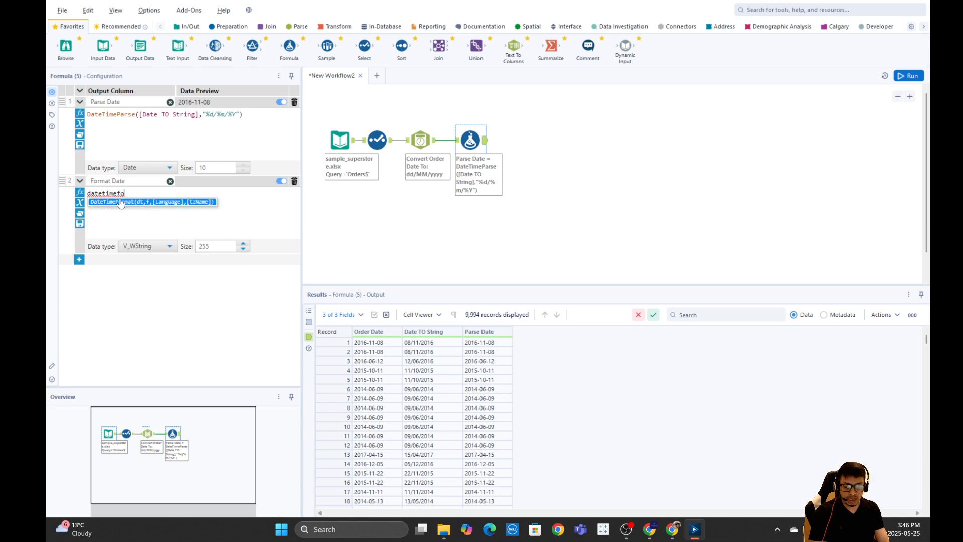
pyautogui.click(121, 203)
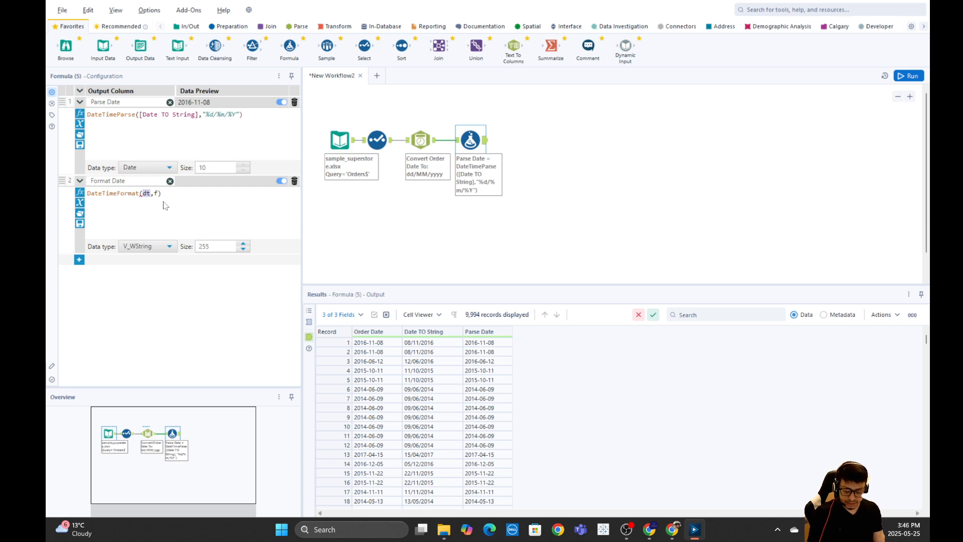
pyautogui.write('order')
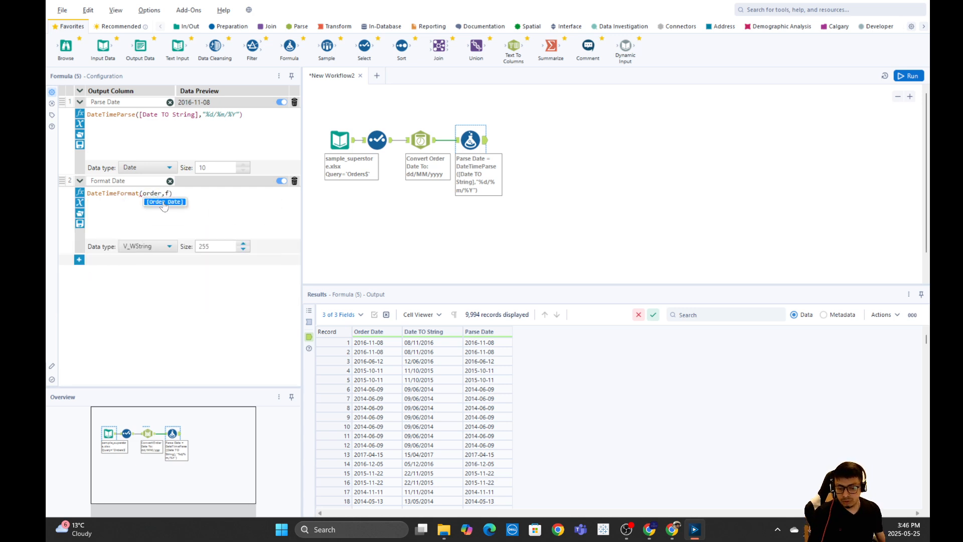
pyautogui.click(163, 204)
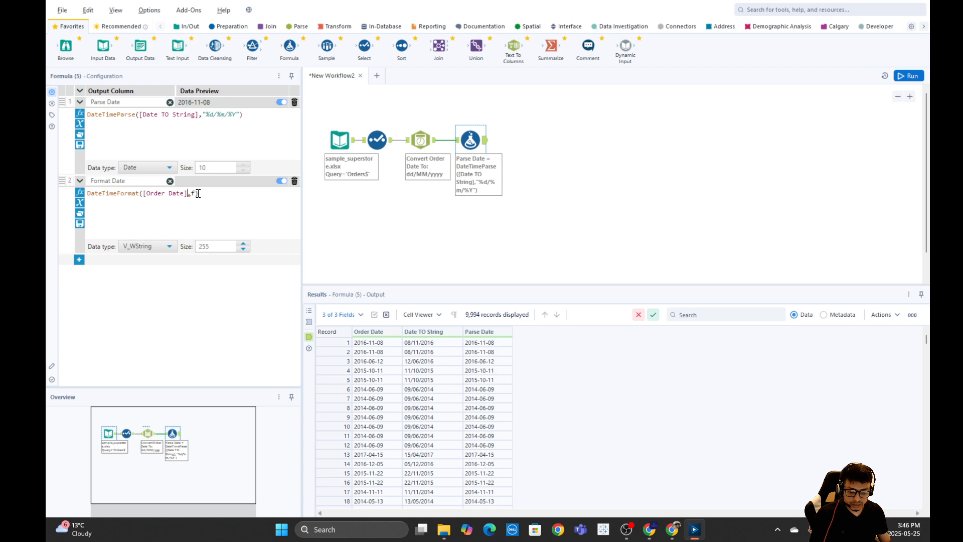
# Replace the format placeholder in the DateTimeFormat expression with the abbreviated month code "%b".
pyautogui.doubleClick(195, 194)
pyautogui.press('BackSpace')
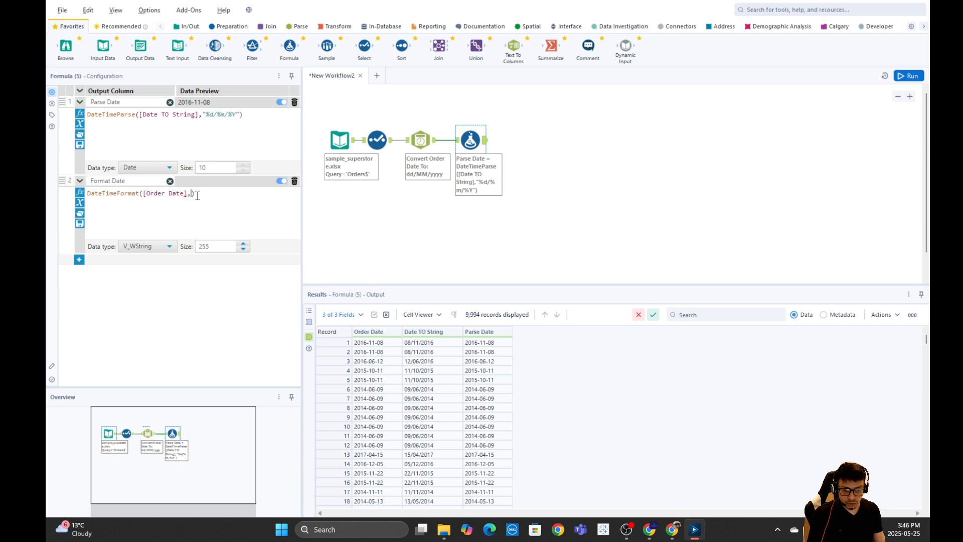
pyautogui.write('"')
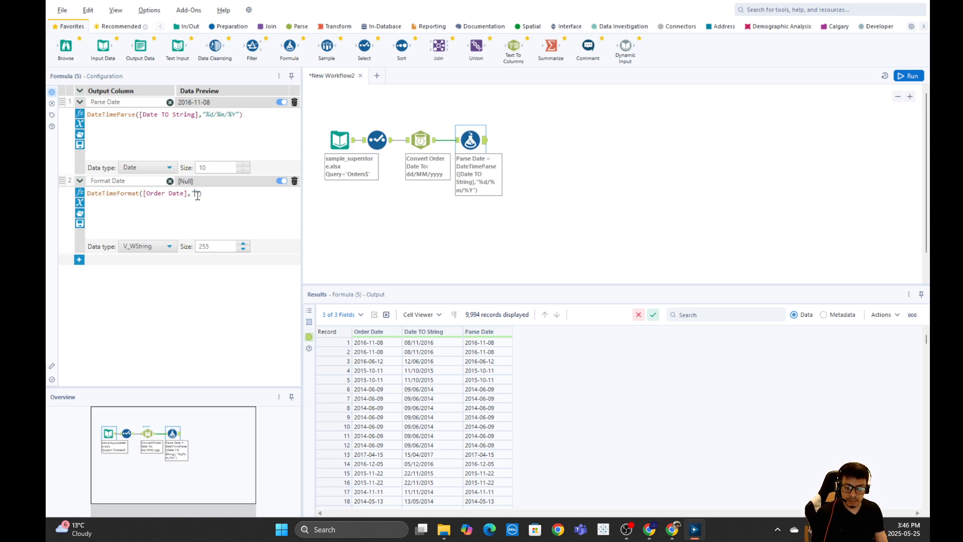
pyautogui.write('%')
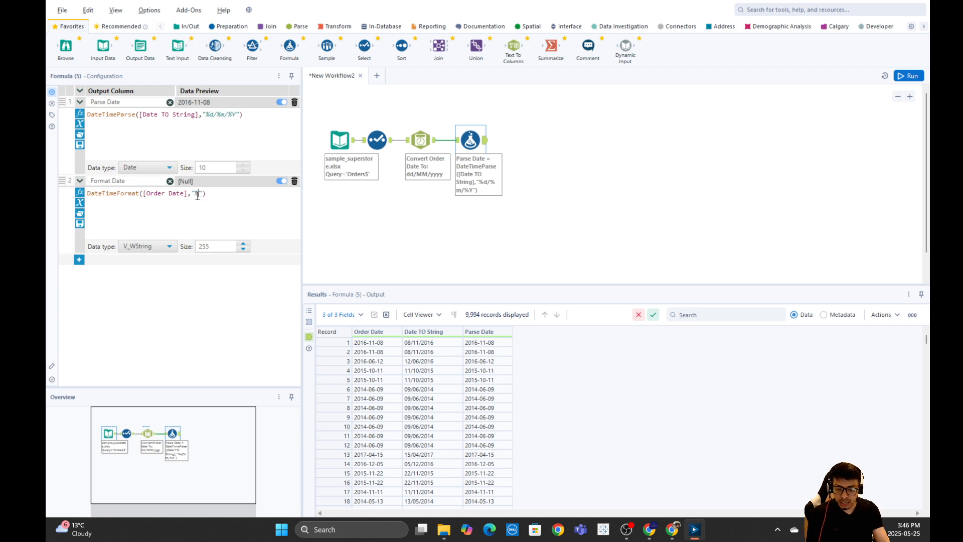
pyautogui.write('b')
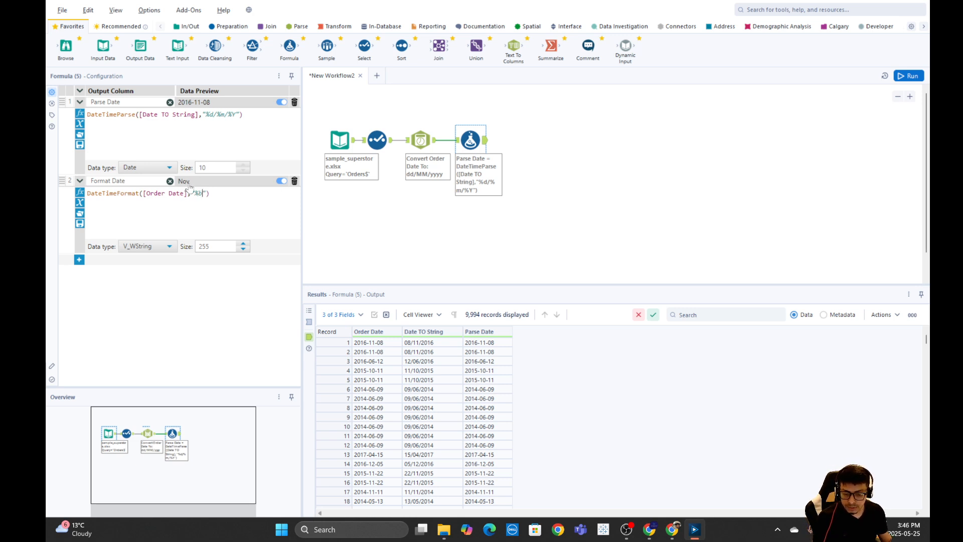
# Try the numeric month code %m in the Format Date expression, and restore %b.
pyautogui.press('BackSpace')
pyautogui.write('m')
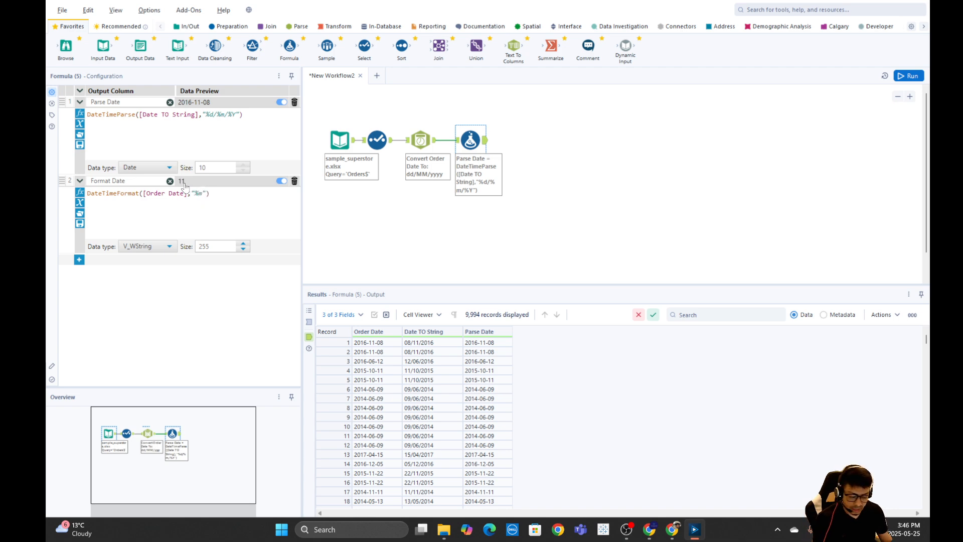
pyautogui.press('BackSpace')
pyautogui.write('b')
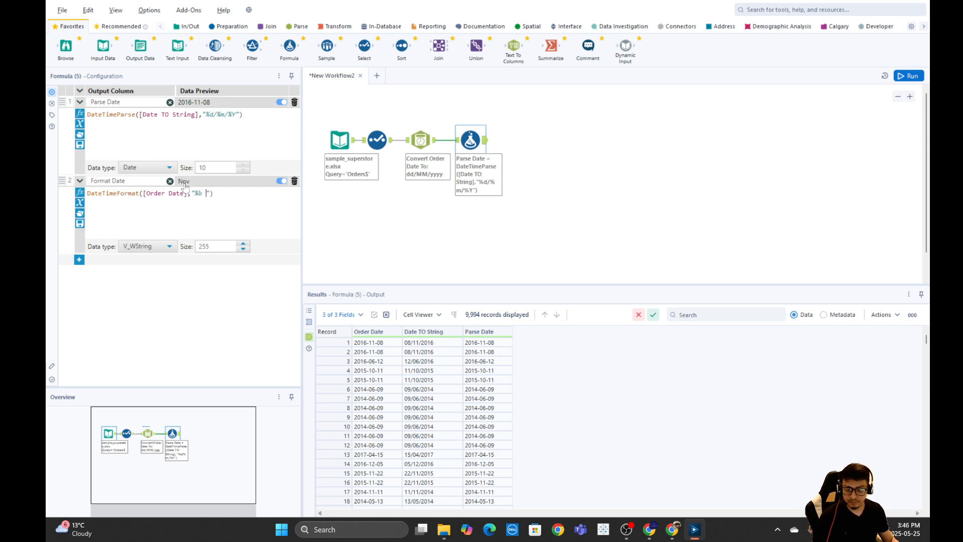
# Extend the Format Date format string to "%b %Y", run the workflow and show the Formula tool's output.
pyautogui.write(' %Y')
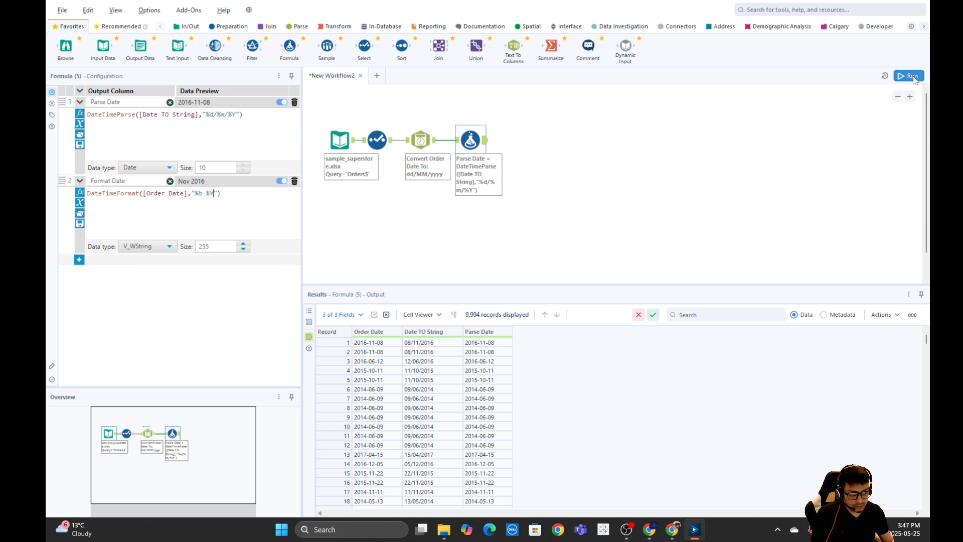
pyautogui.click(909, 75)
pyautogui.click(482, 142)
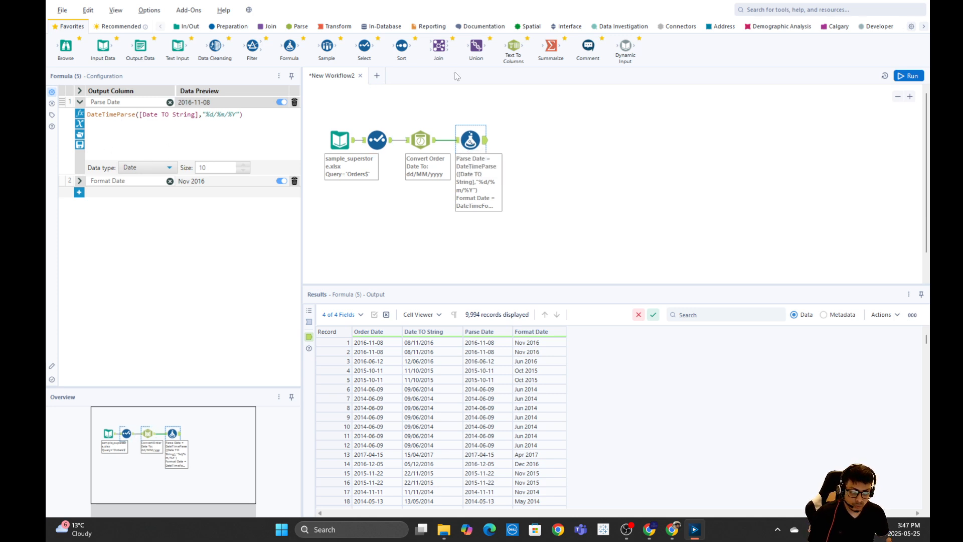
# Add a third output column named Year to the existing Formula tool.
pyautogui.moveTo(290, 47)
pyautogui.mouseDown()
pyautogui.moveTo(367, 90)
pyautogui.moveTo(465, 195)
pyautogui.moveTo(290, 46)
pyautogui.mouseUp()
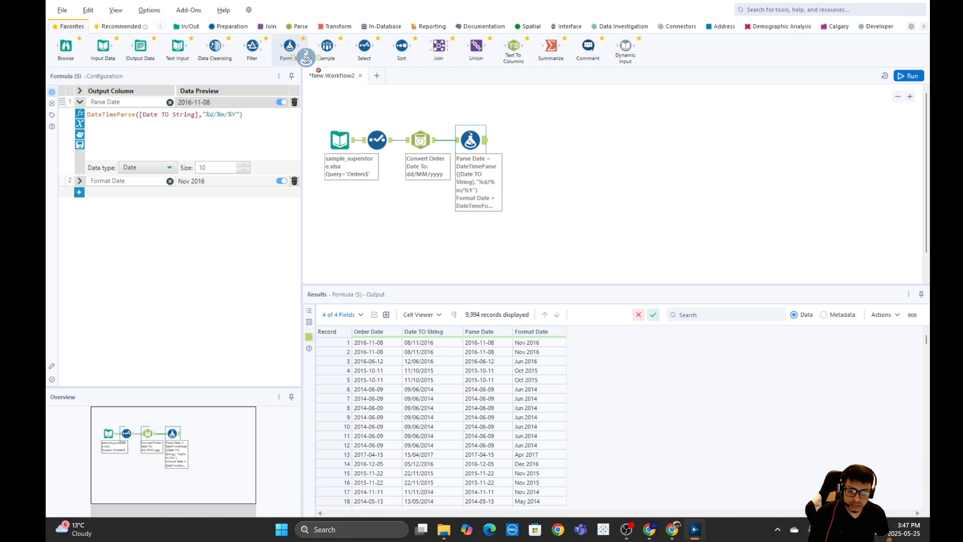
pyautogui.click(80, 193)
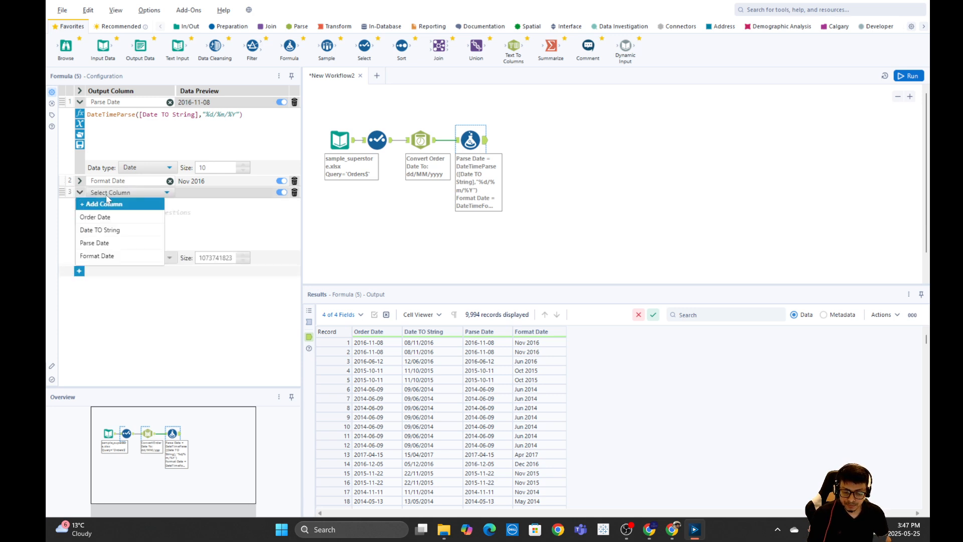
pyautogui.click(106, 203)
pyautogui.write('Year')
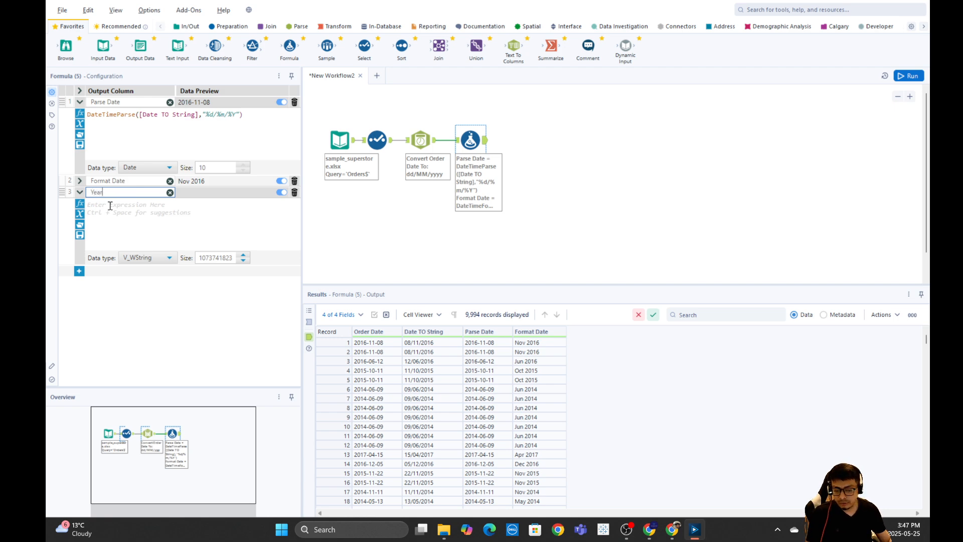
pyautogui.click(150, 259)
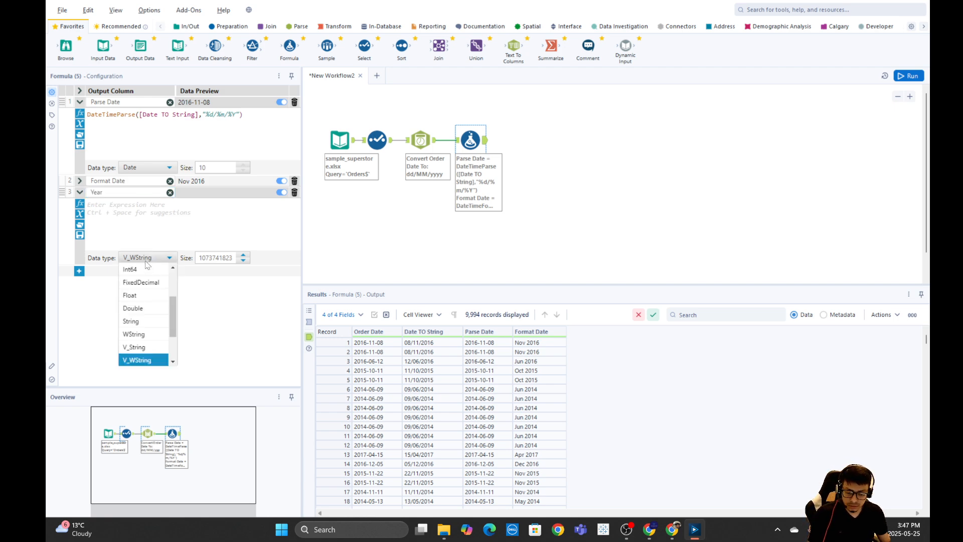
pyautogui.click(140, 229)
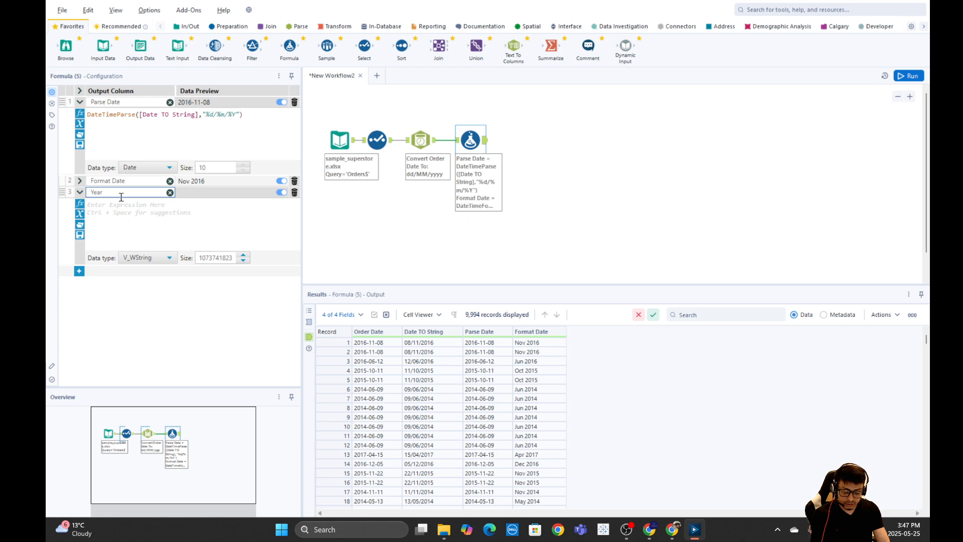
# Enter DateTimeYear([Order Date]) as the Year expression, and run the workflow to view the Formula output.
pyautogui.press('Tab')
pyautogui.write('year')
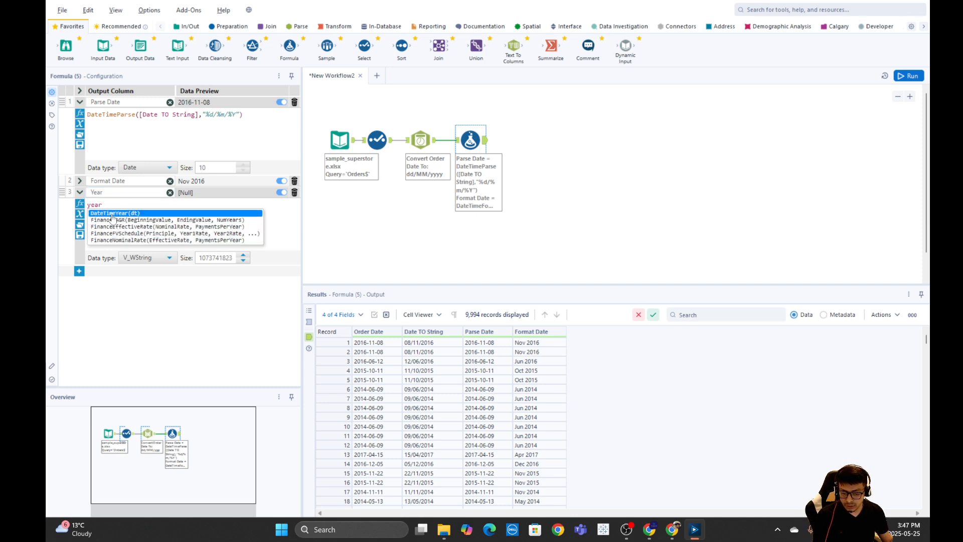
pyautogui.press('Return')
pyautogui.write('order')
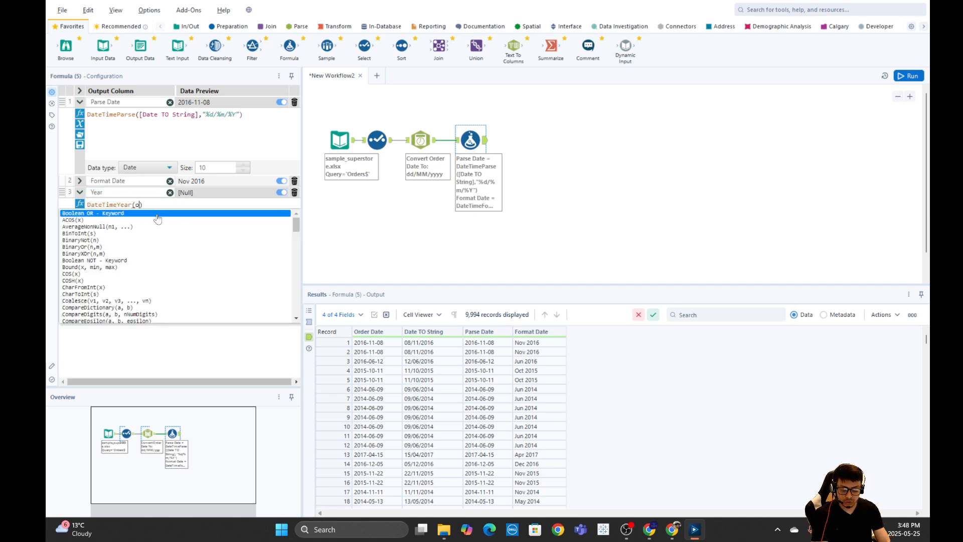
pyautogui.click(157, 215)
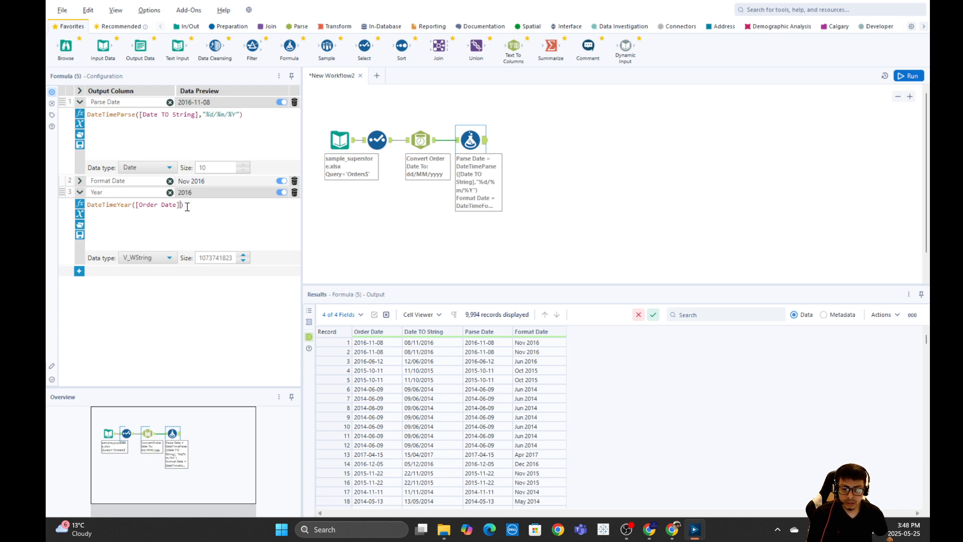
pyautogui.moveTo(199, 206); pyautogui.dragTo(71, 210)
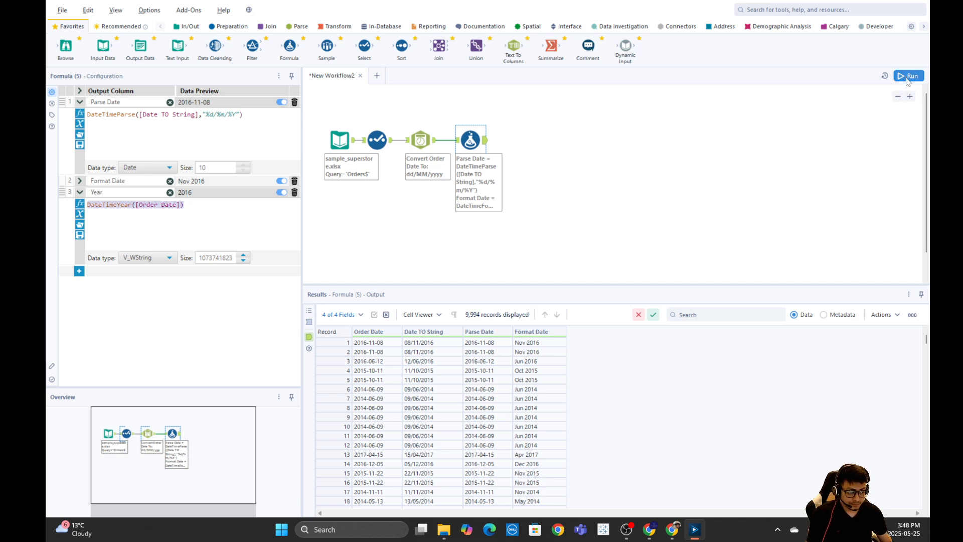
pyautogui.click(909, 78)
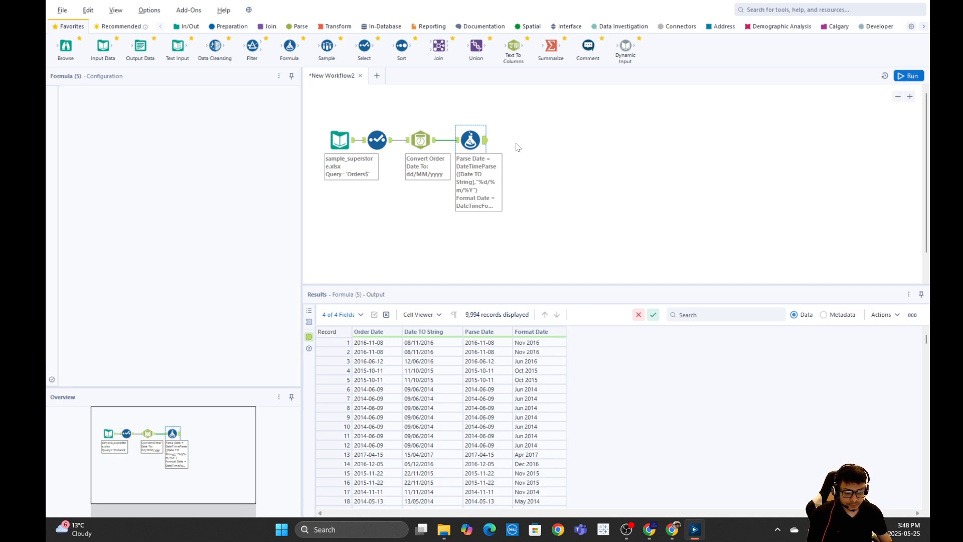
pyautogui.click(482, 143)
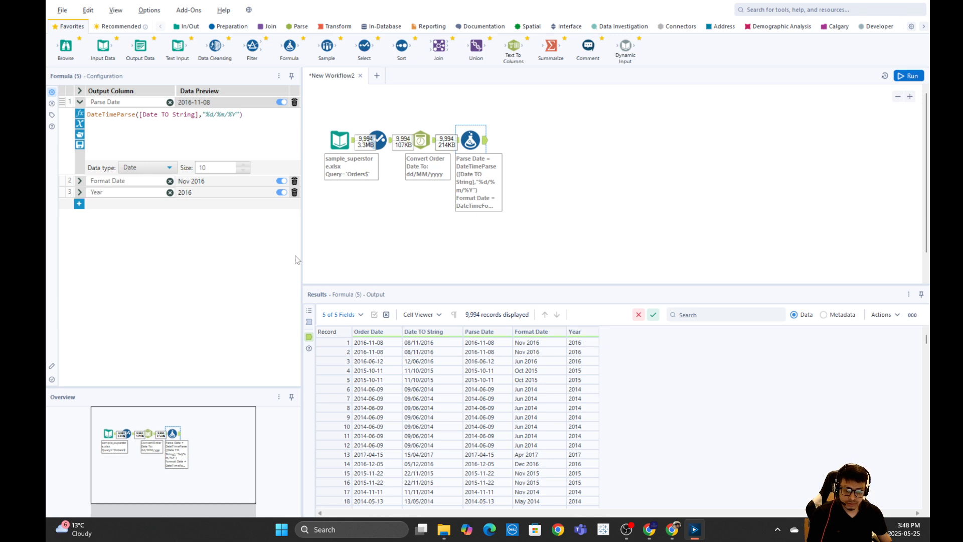
# Add a Month output column with the expression DateTimeMonth([Order Date]), and run the workflow to view the Formula output.
pyautogui.click(80, 205)
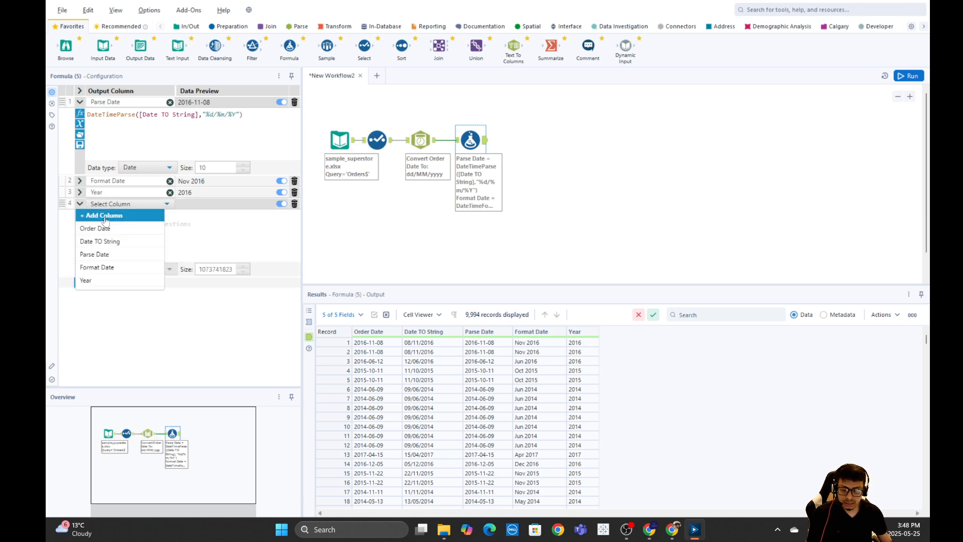
pyautogui.write('Month')
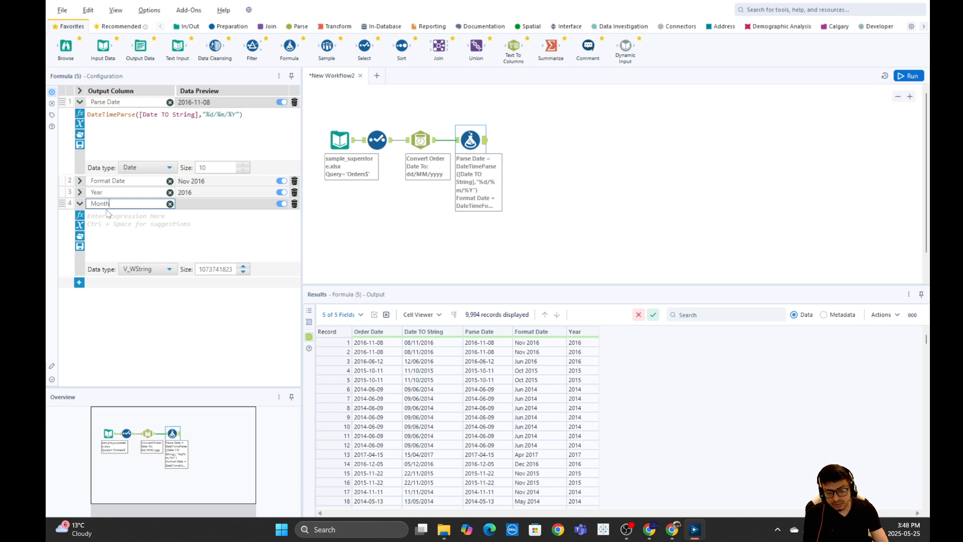
pyautogui.click(105, 218)
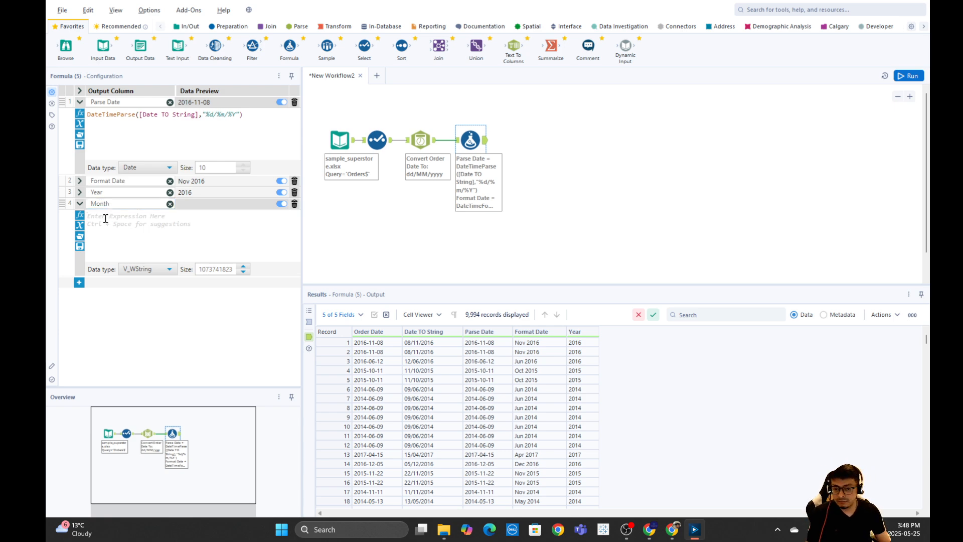
pyautogui.hotkey('ctrl', 'space')
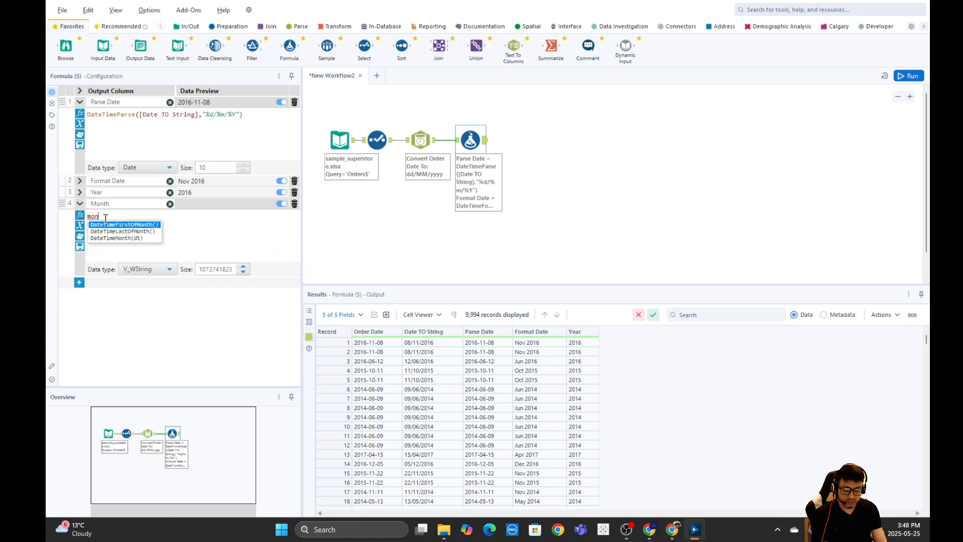
pyautogui.press('Escape')
pyautogui.write('month')
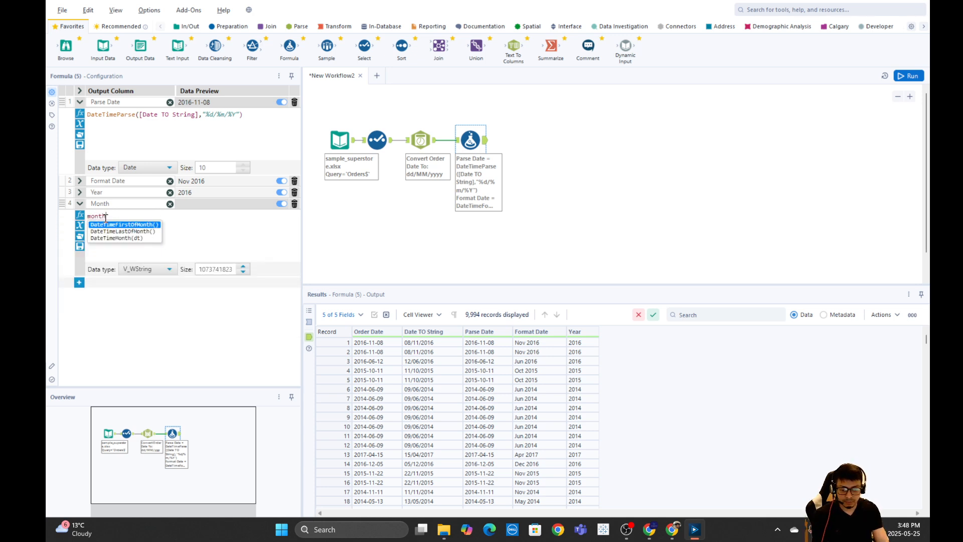
pyautogui.click(107, 238)
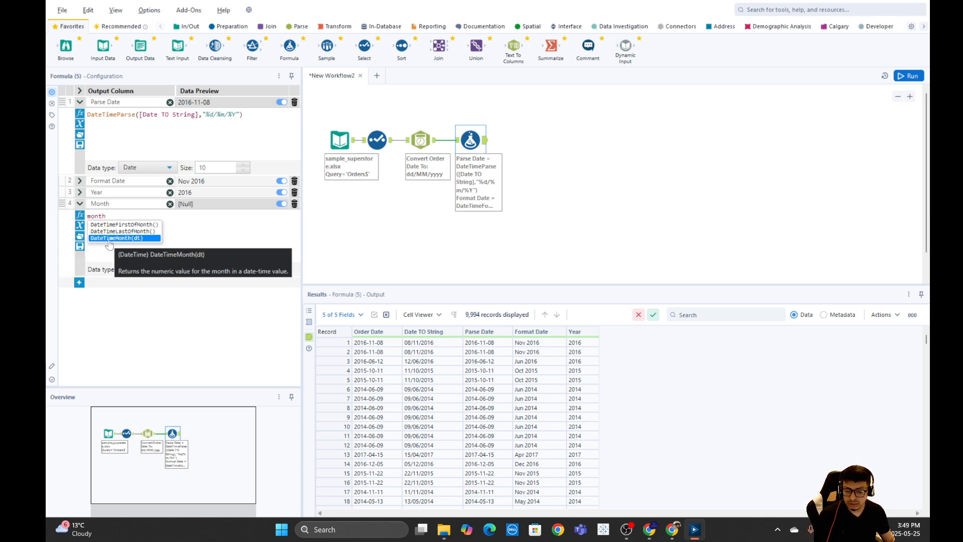
pyautogui.doubleClick(107, 238)
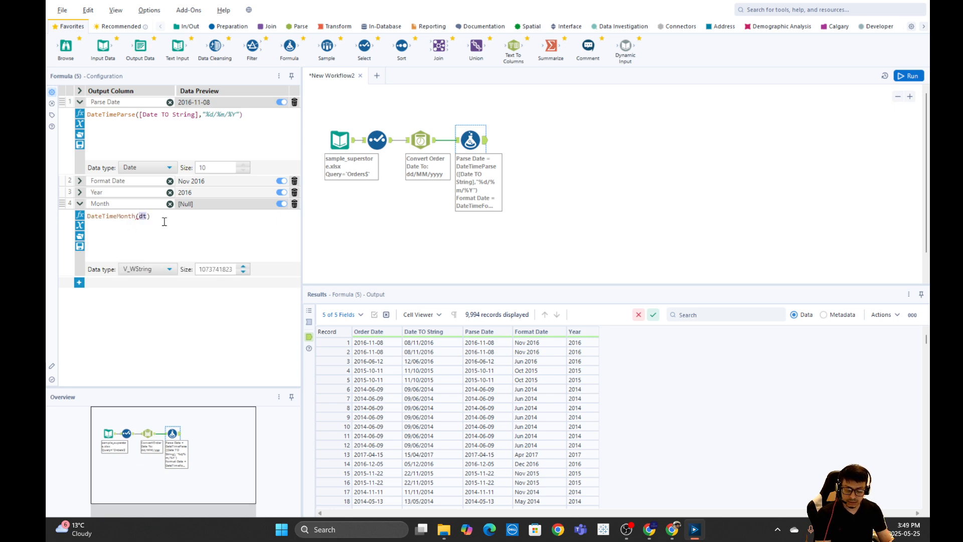
pyautogui.write('[Ord')
pyautogui.press('Return')
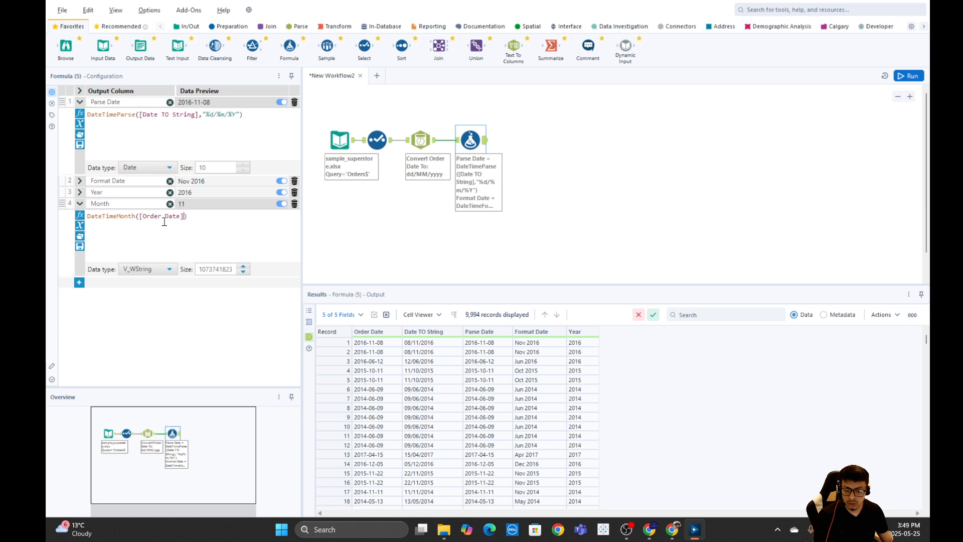
pyautogui.click(909, 76)
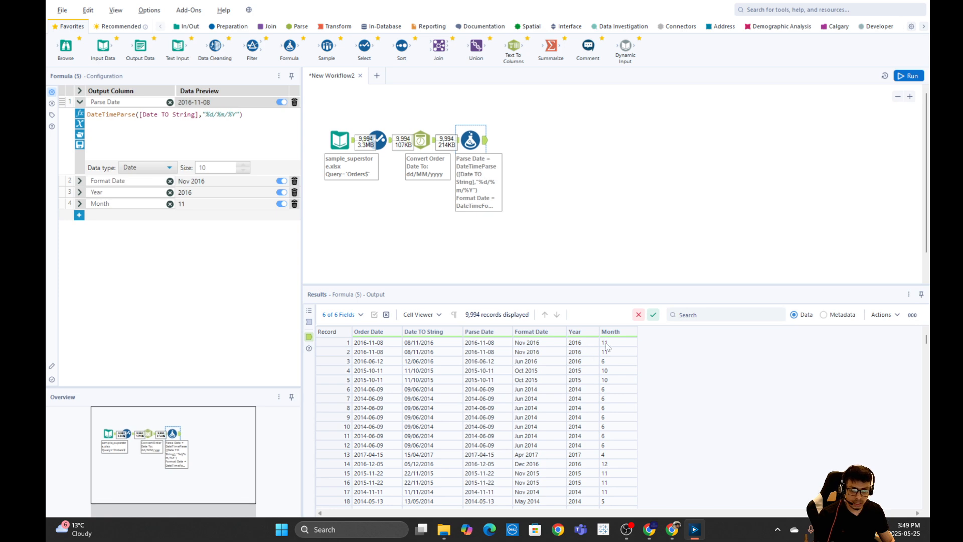
# Add a fifth output column named Day to the Formula tool.
pyautogui.click(79, 214)
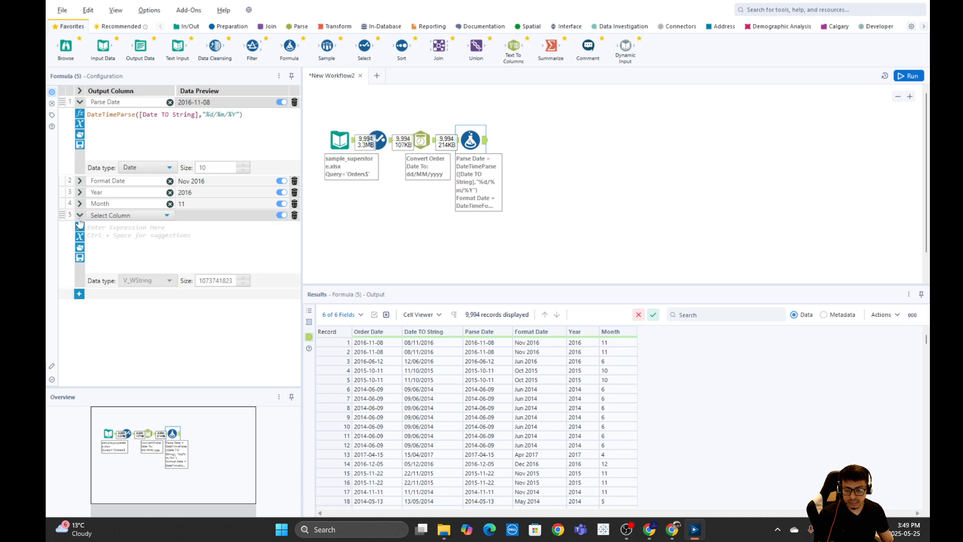
pyautogui.click(112, 220)
pyautogui.click(106, 227)
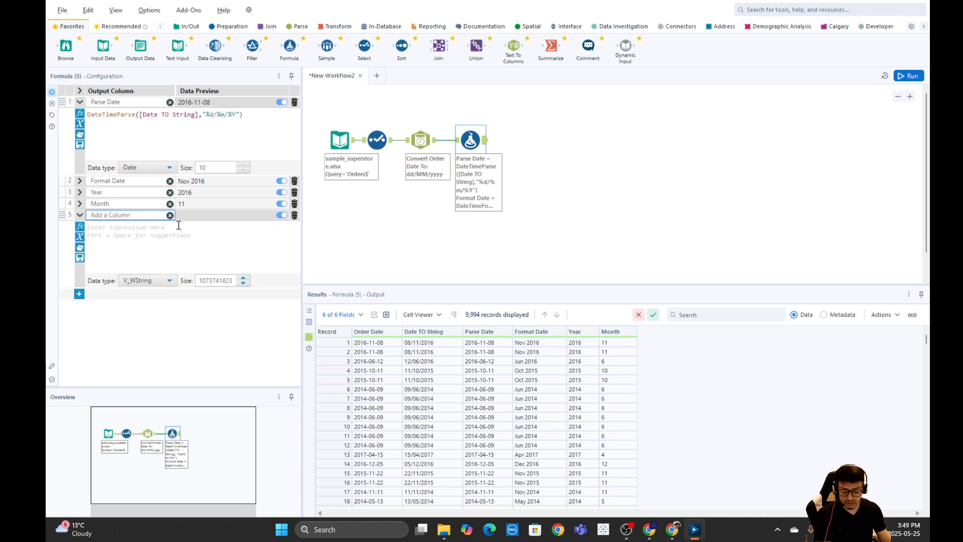
pyautogui.write('Day')
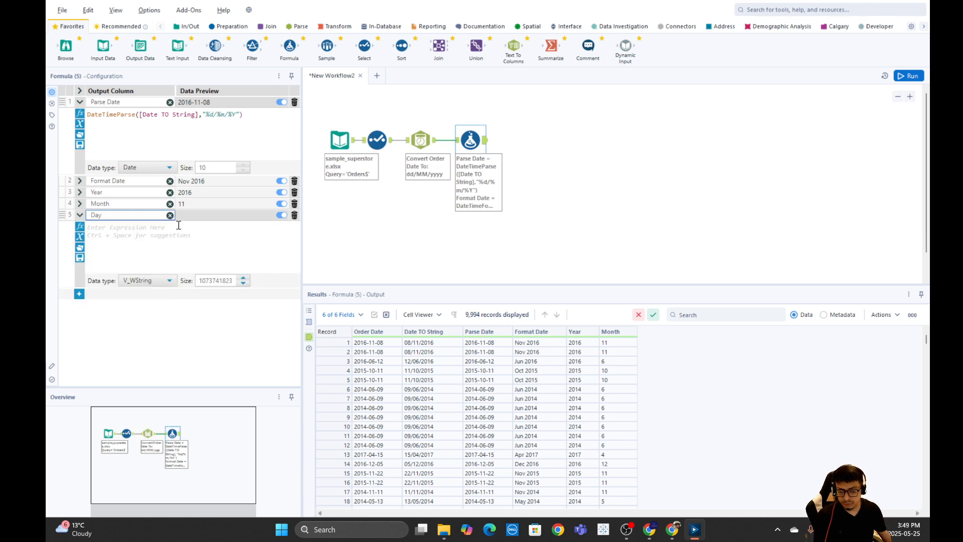
# Enter DateTimeDay([Order Date]) as the Day expression, and run the workflow to view the Formula output.
pyautogui.click(105, 237)
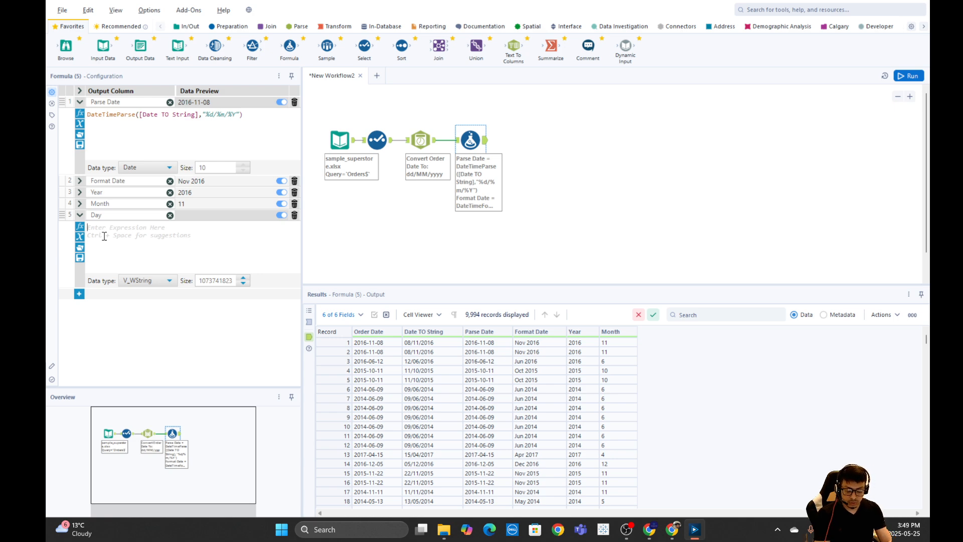
pyautogui.write('day')
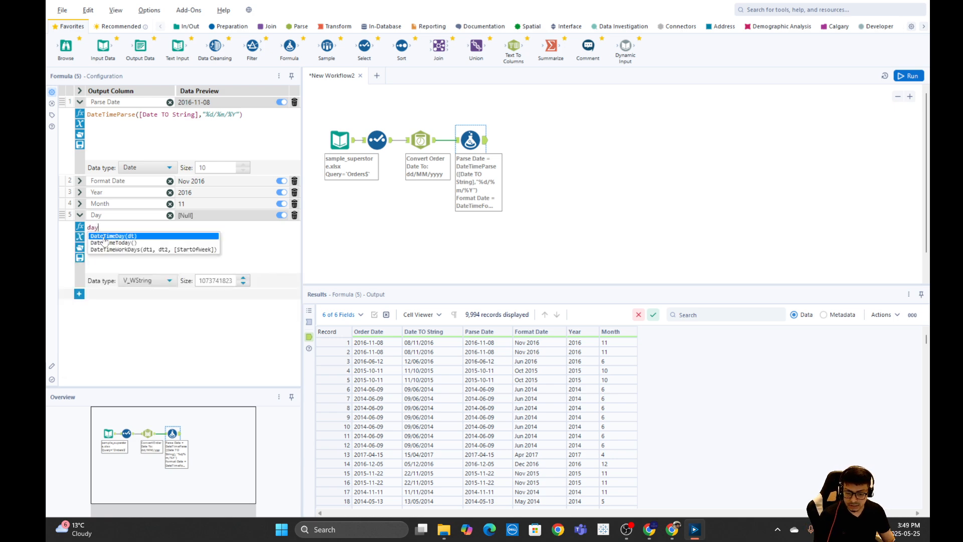
pyautogui.click(122, 244)
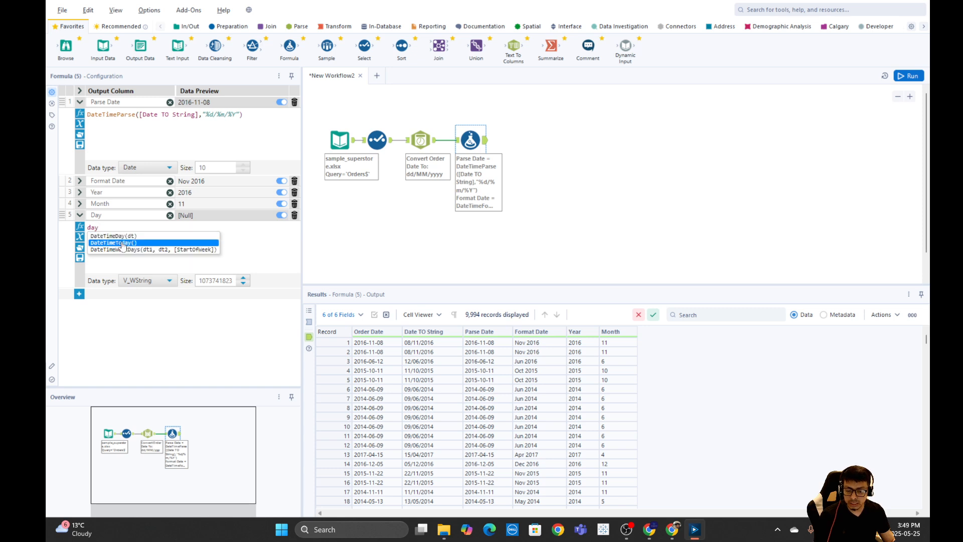
pyautogui.click(120, 238)
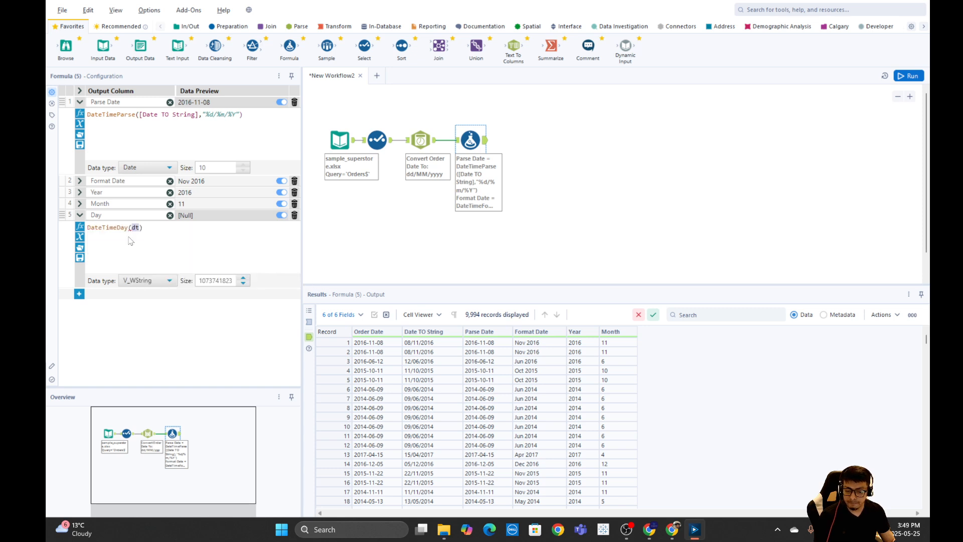
pyautogui.write('orde')
pyautogui.click(163, 240)
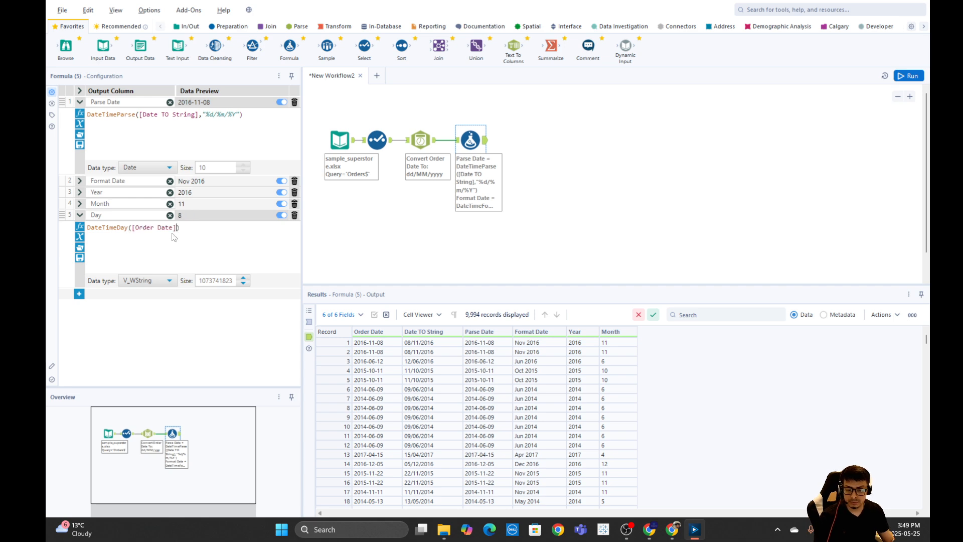
pyautogui.click(906, 76)
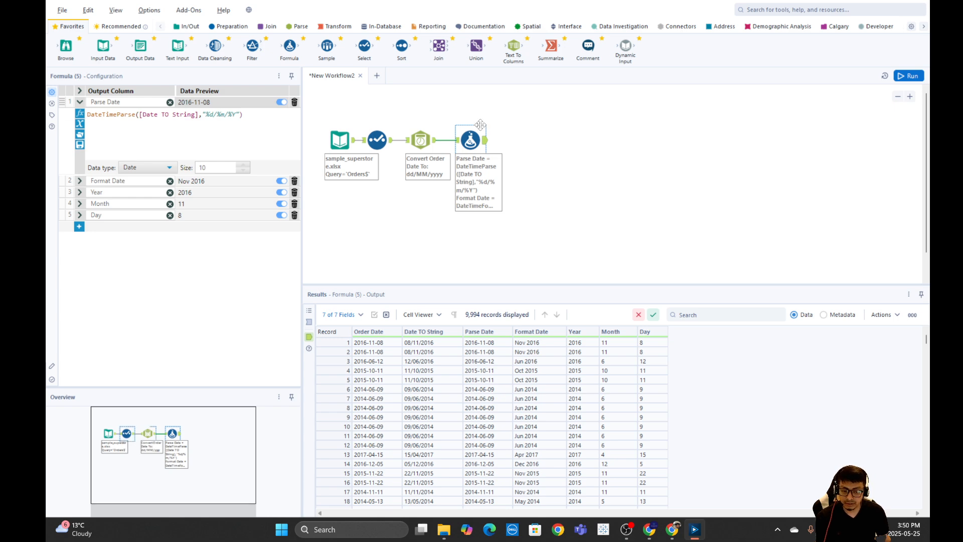
# Add a sixth output column named Week to the Formula tool.
pyautogui.click(79, 227)
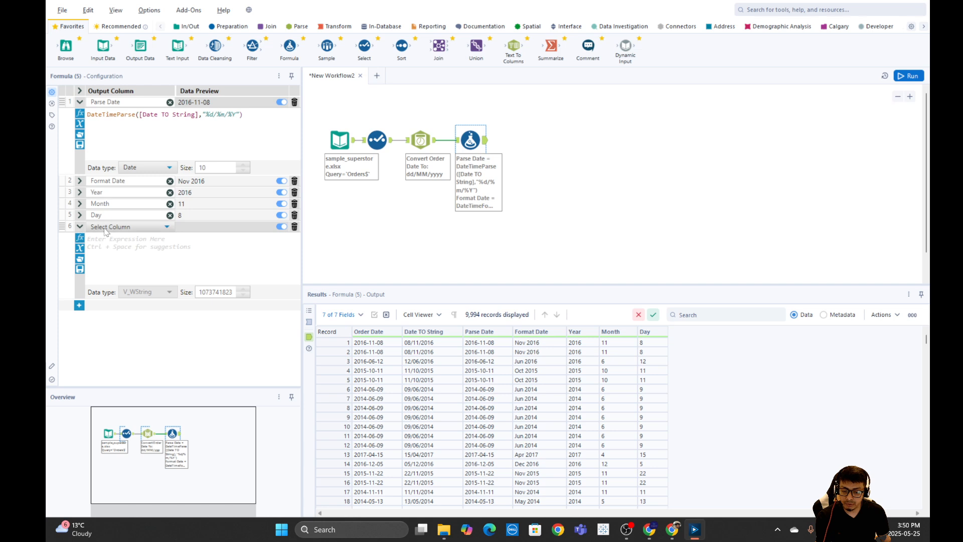
pyautogui.click(104, 226)
pyautogui.write('Week')
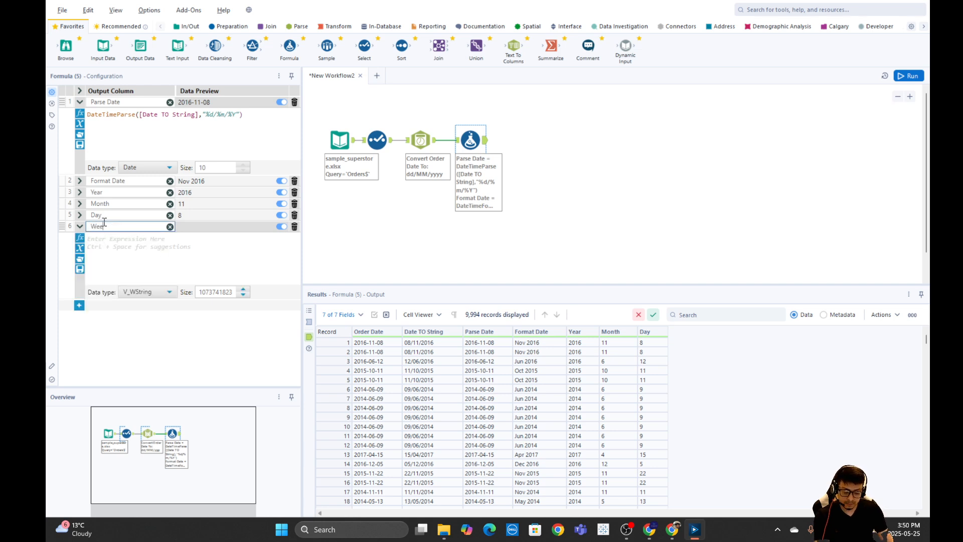
# Start the Week expression with the DateTimeFormat function, using [Order Date] as its date argument.
pyautogui.click(106, 245)
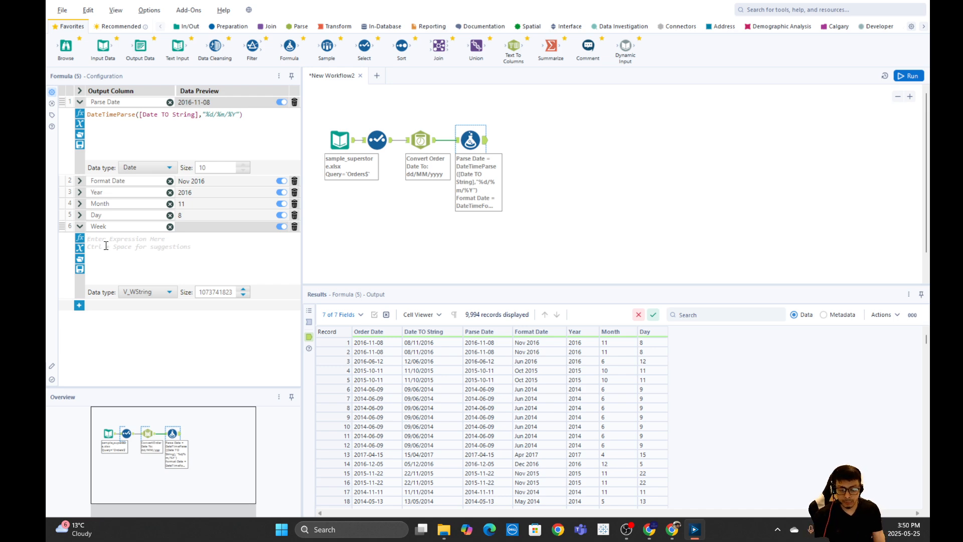
pyautogui.write('datetimef')
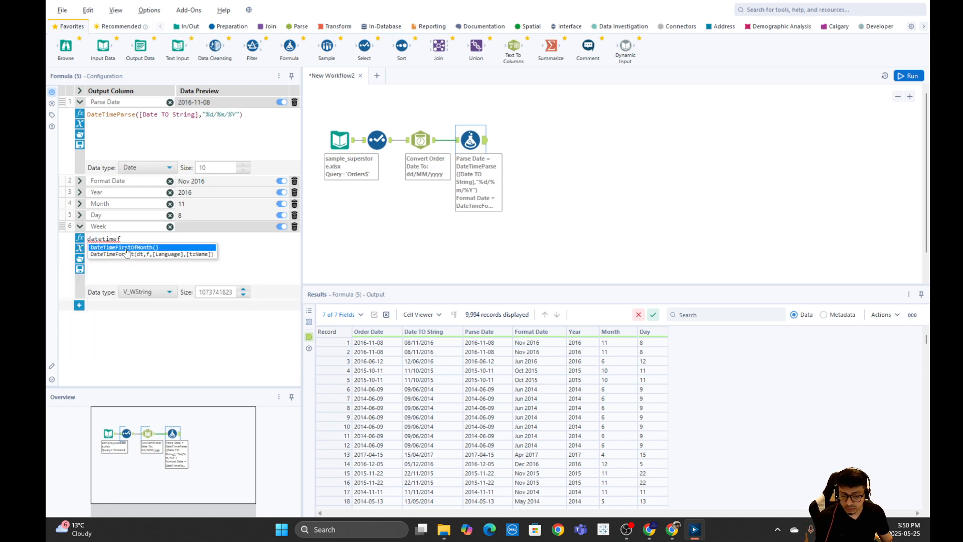
pyautogui.doubleClick(157, 254)
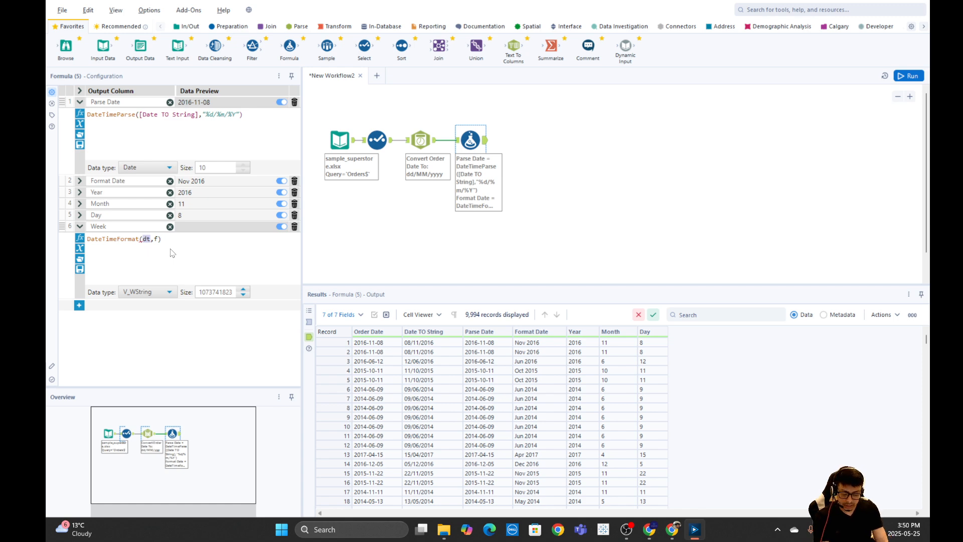
pyautogui.write('order')
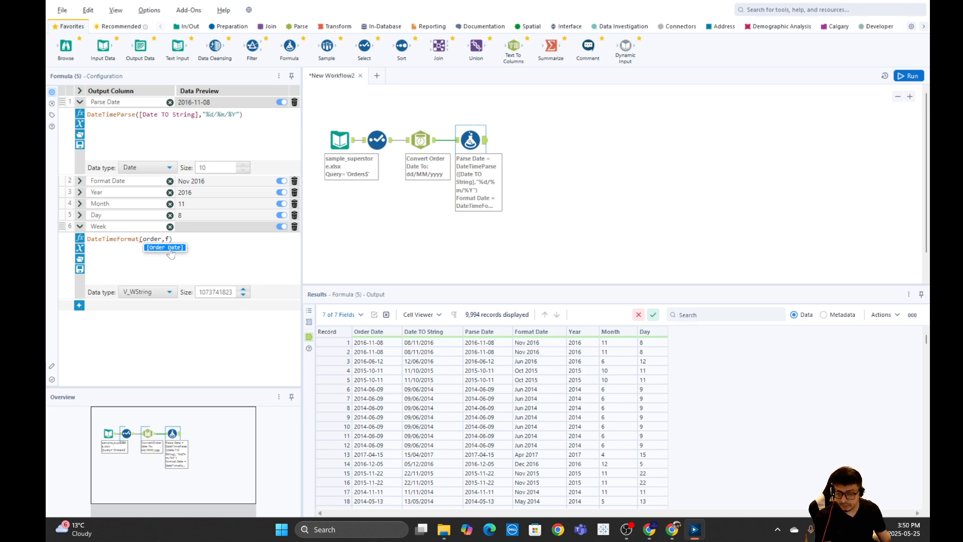
pyautogui.doubleClick(170, 254)
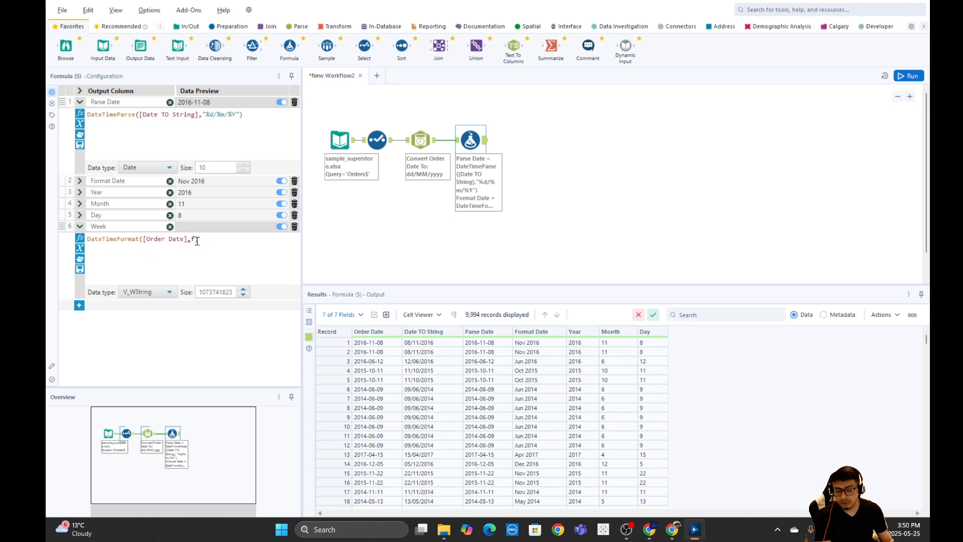
# Set the Week expression's format argument to "%A", run the workflow and show the Formula tool's output.
pyautogui.press('BackSpace')
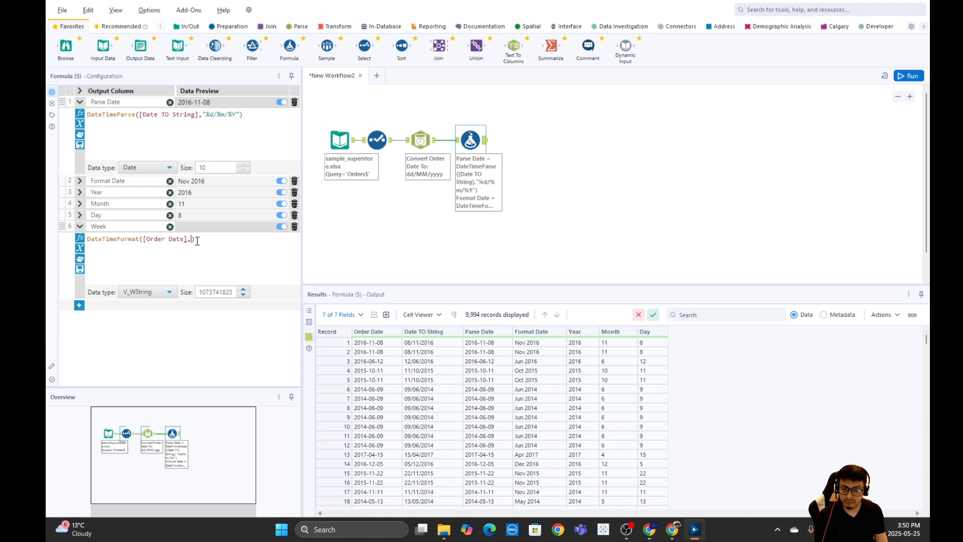
pyautogui.write('"')
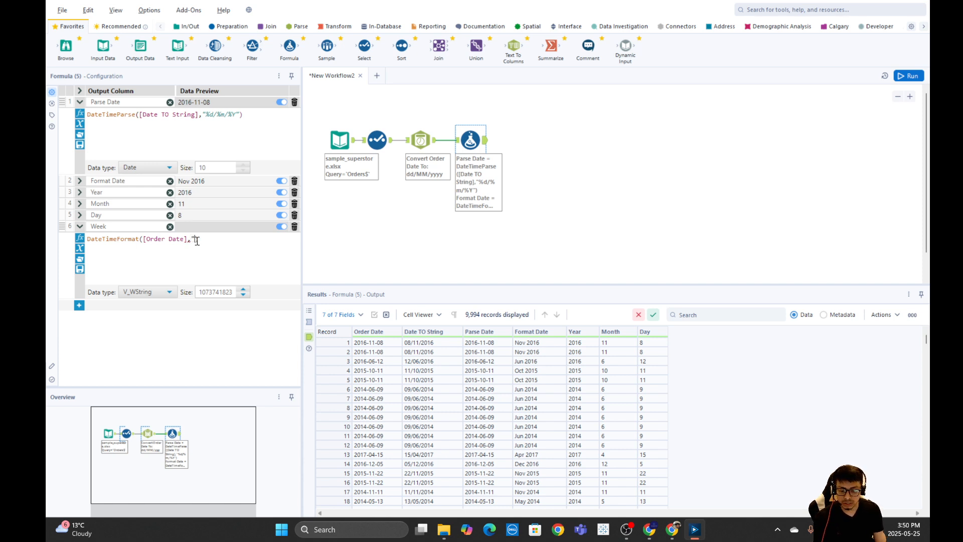
pyautogui.write('%')
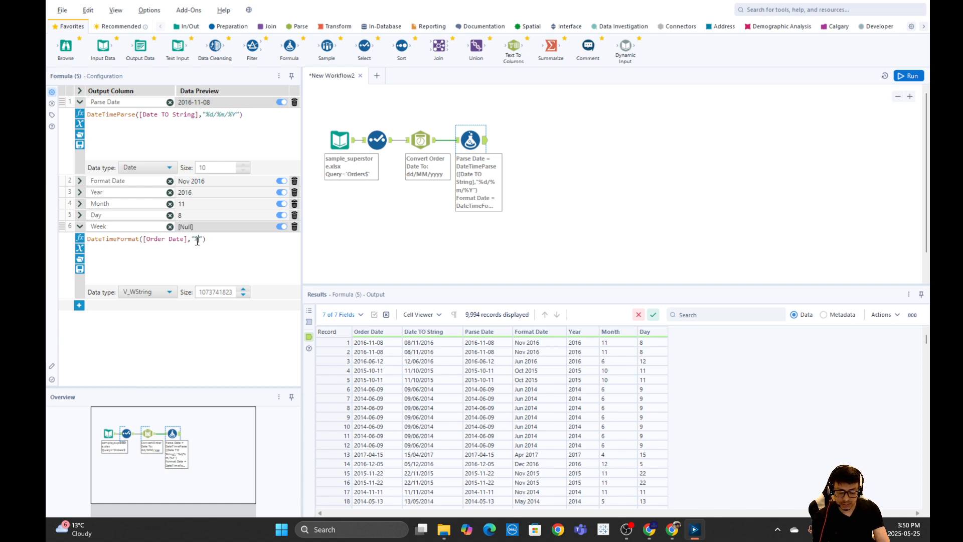
pyautogui.write('A')
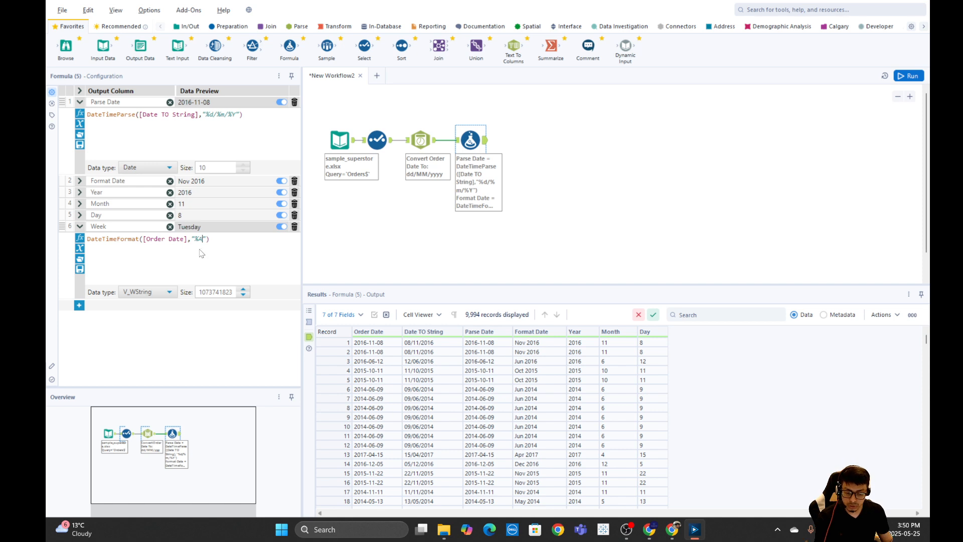
pyautogui.click(210, 242)
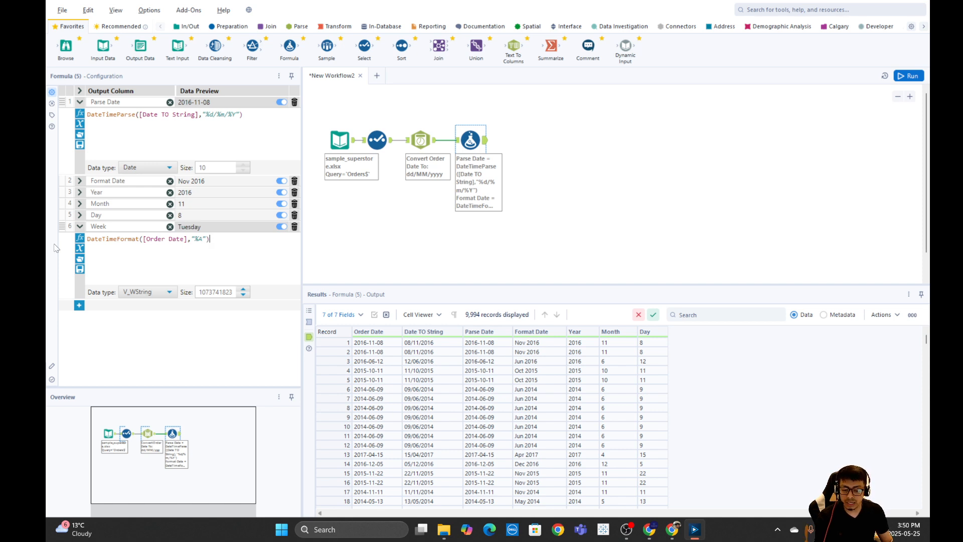
pyautogui.moveTo(210, 239); pyautogui.dragTo(154, 238)
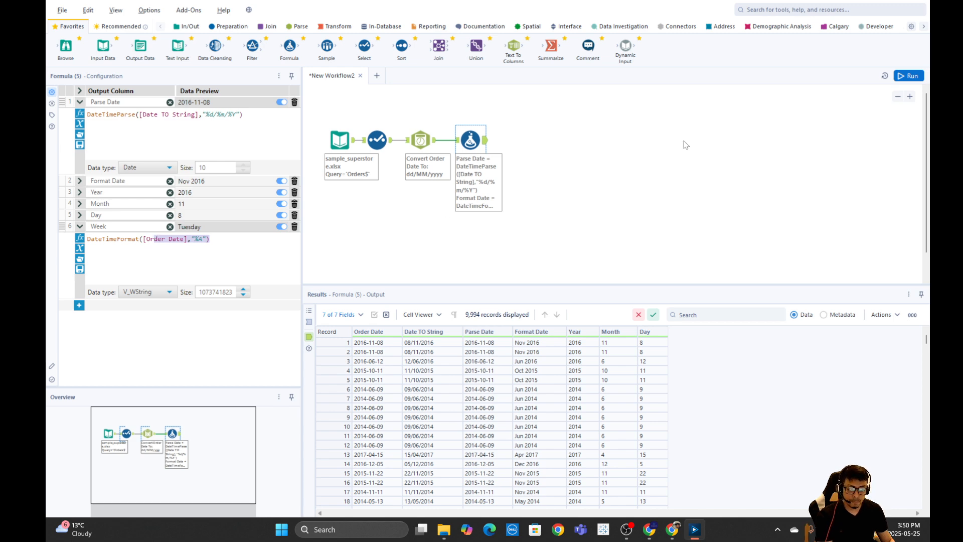
pyautogui.click(909, 76)
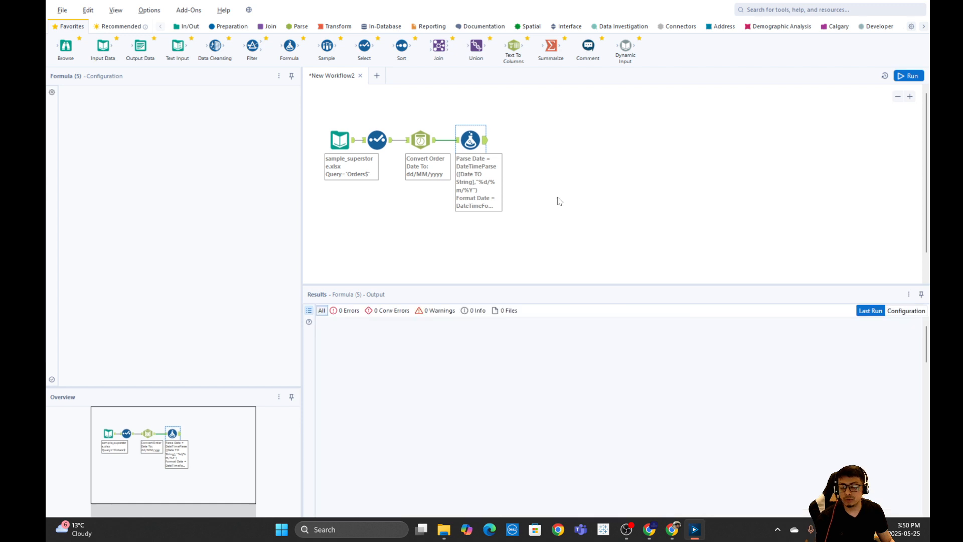
pyautogui.click(485, 146)
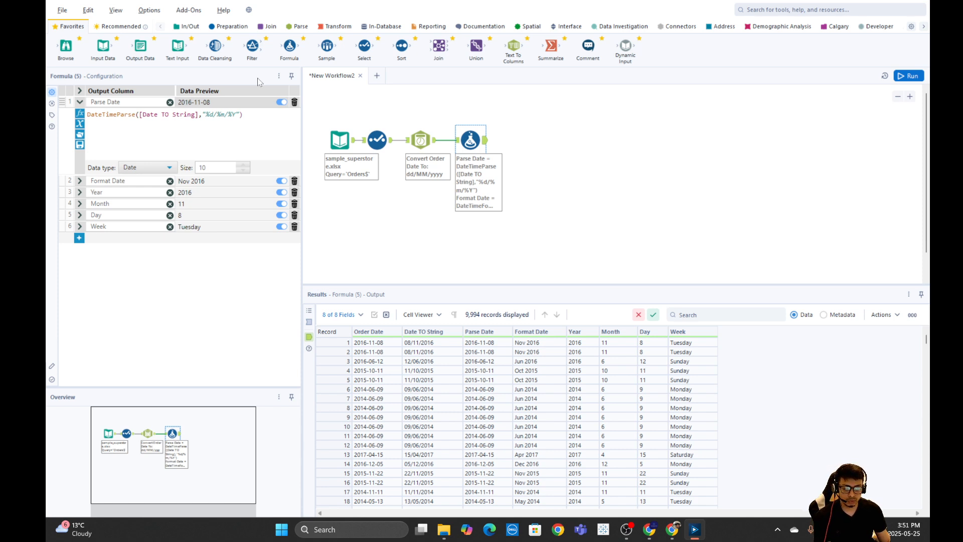
# Connect a Select tool after the Formula tool and keep only the Order Date column.
pyautogui.moveTo(362, 46); pyautogui.dragTo(514, 140)
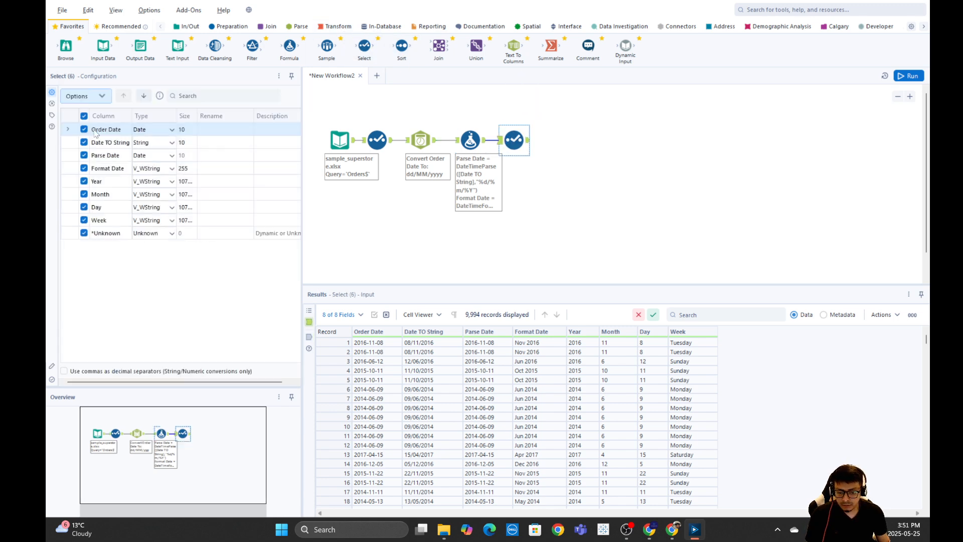
pyautogui.click(84, 116)
pyautogui.click(85, 130)
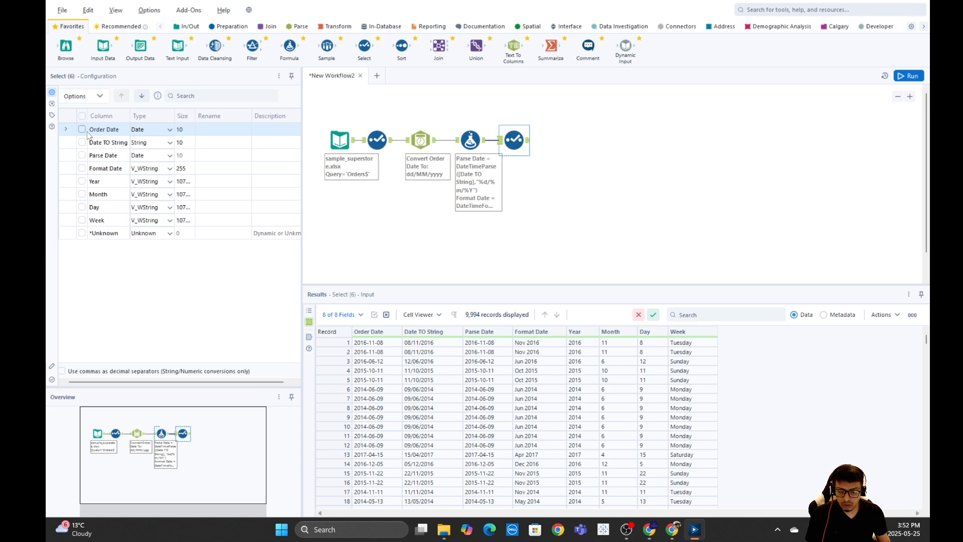
# Rename the Order Date column as Payment Date in the new Select tool.
pyautogui.click(209, 131)
pyautogui.write('Pa')
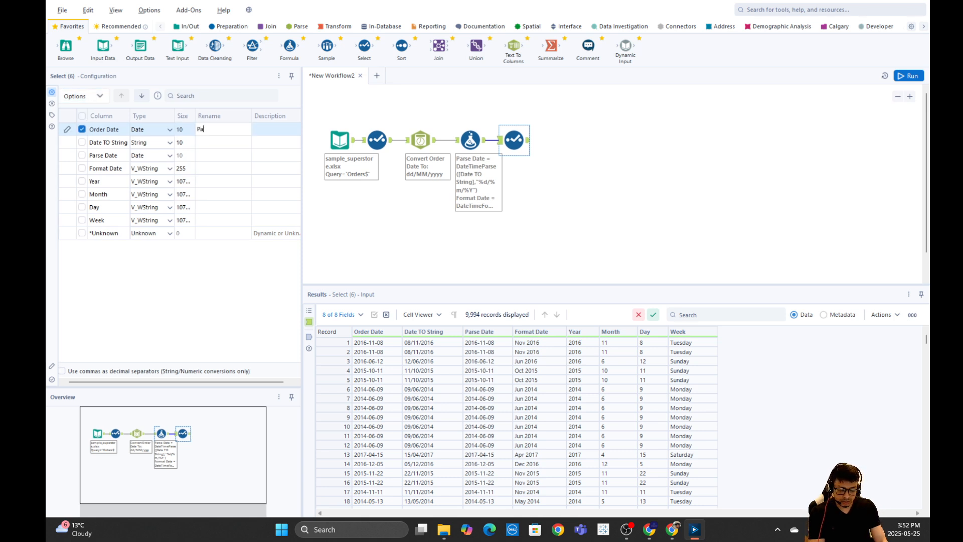
pyautogui.write('yment Dtae')
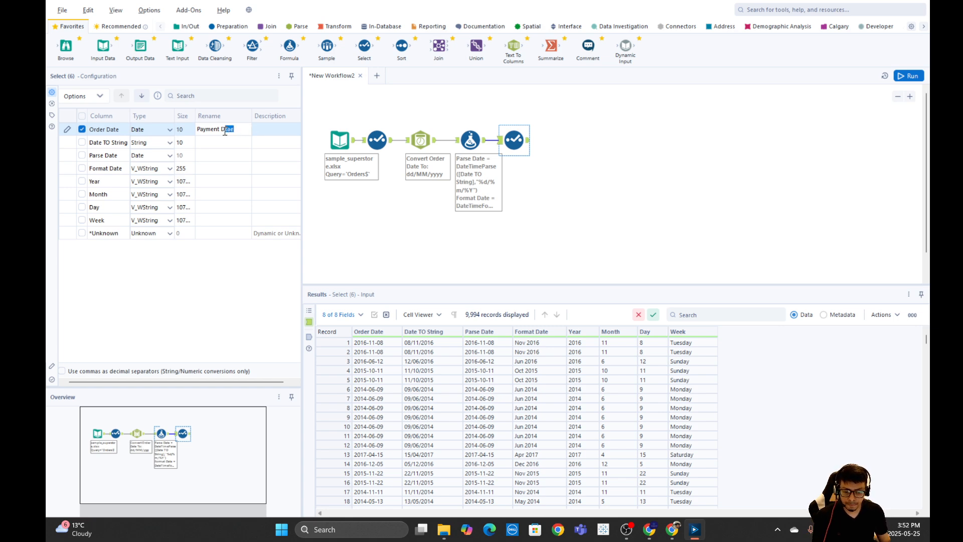
pyautogui.write('ate')
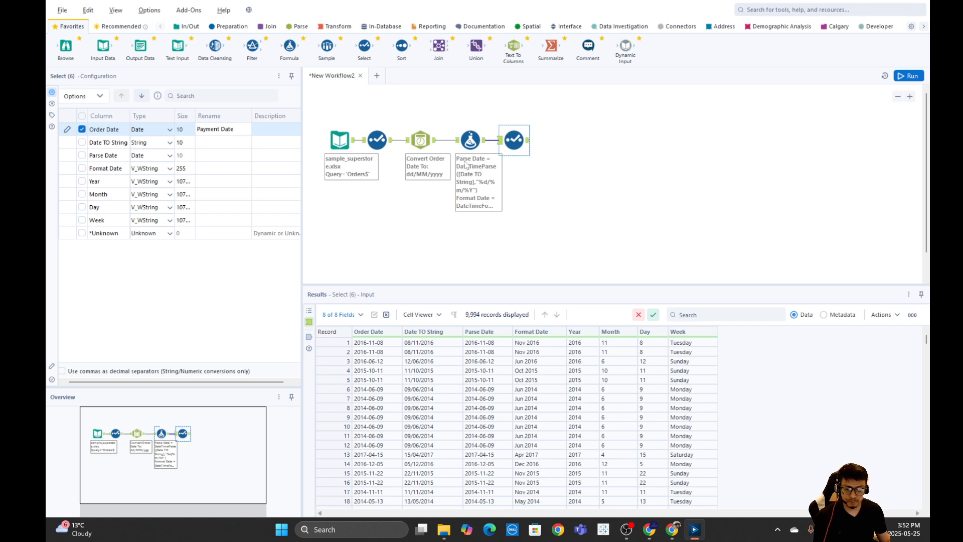
# Run the workflow and show the output of the last Select tool.
pyautogui.click(561, 155)
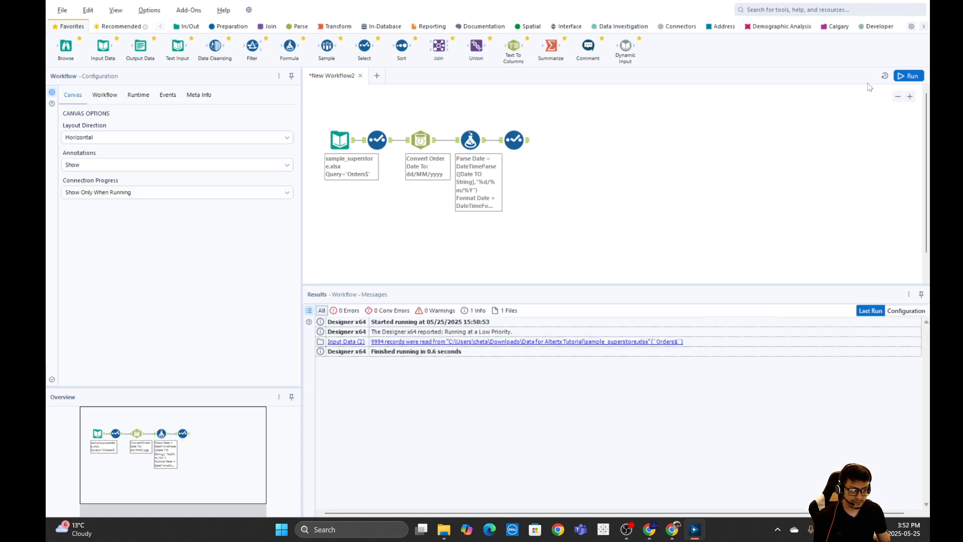
pyautogui.click(909, 76)
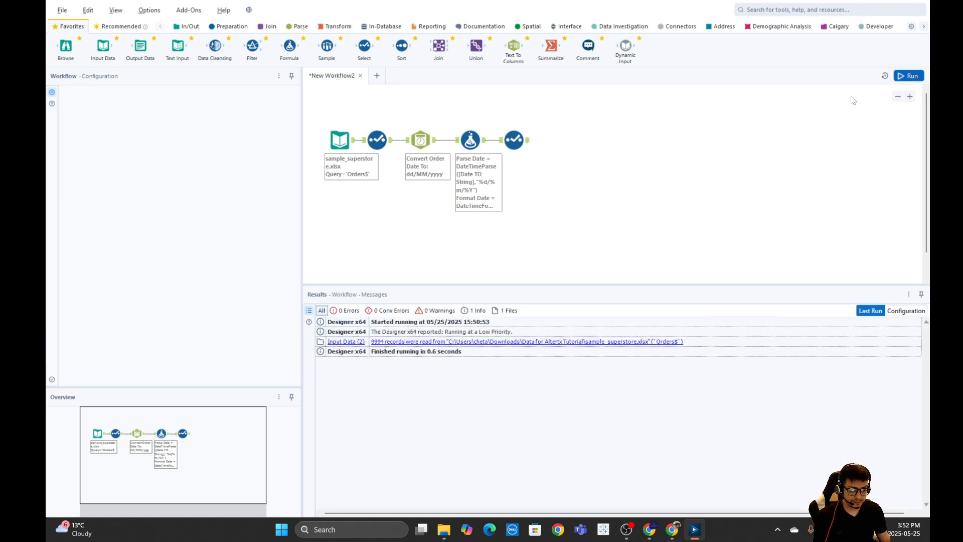
pyautogui.click(527, 146)
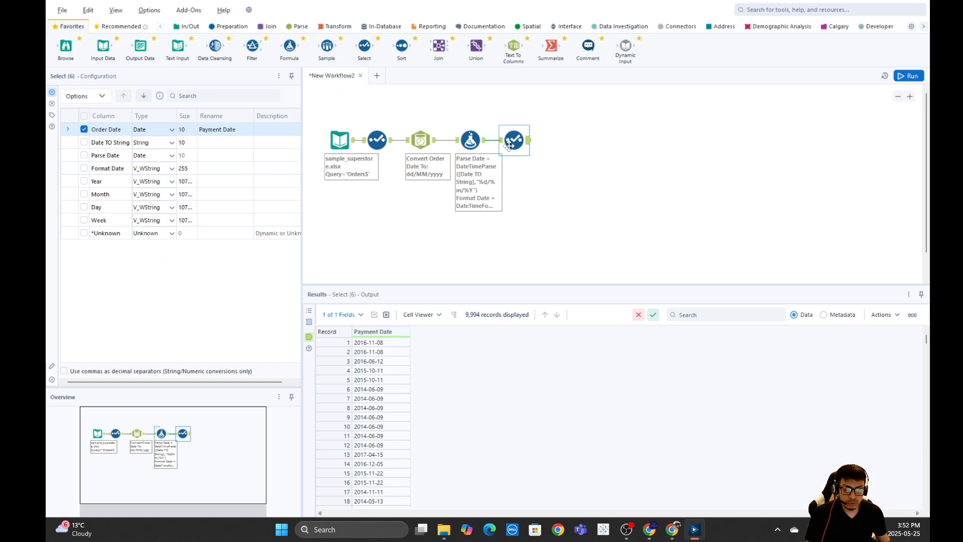
pyautogui.keyDown('ctrl'); pyautogui.click(472, 139); pyautogui.keyUp('ctrl')
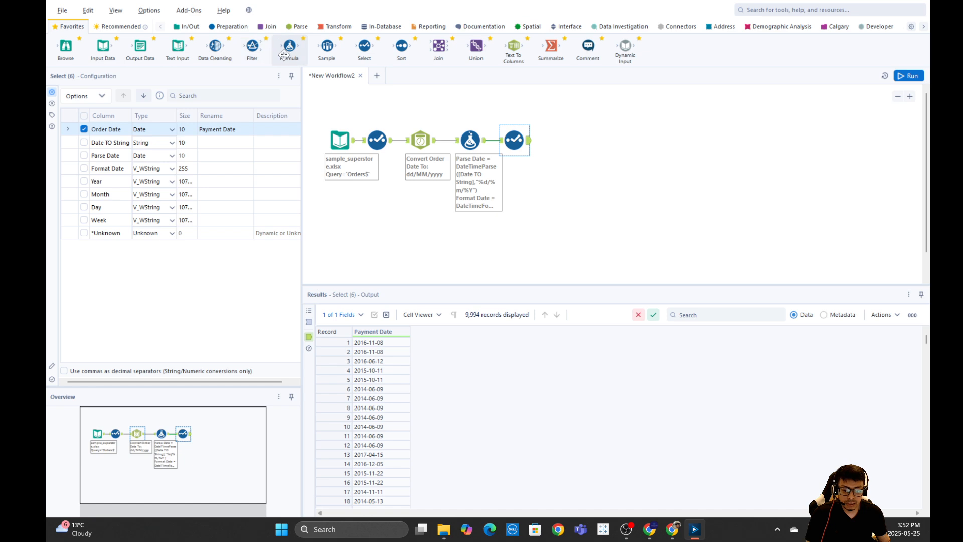
# Connect a second Formula tool after the last Select tool and add an output column named Add - Date with data type Date.
pyautogui.moveTo(290, 46); pyautogui.dragTo(568, 141)
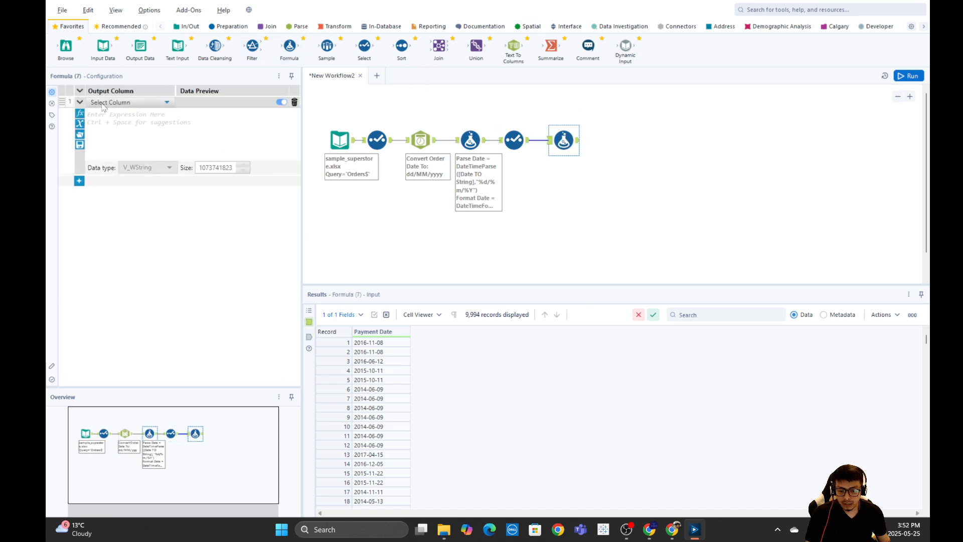
pyautogui.click(103, 103)
pyautogui.click(101, 114)
pyautogui.write('A')
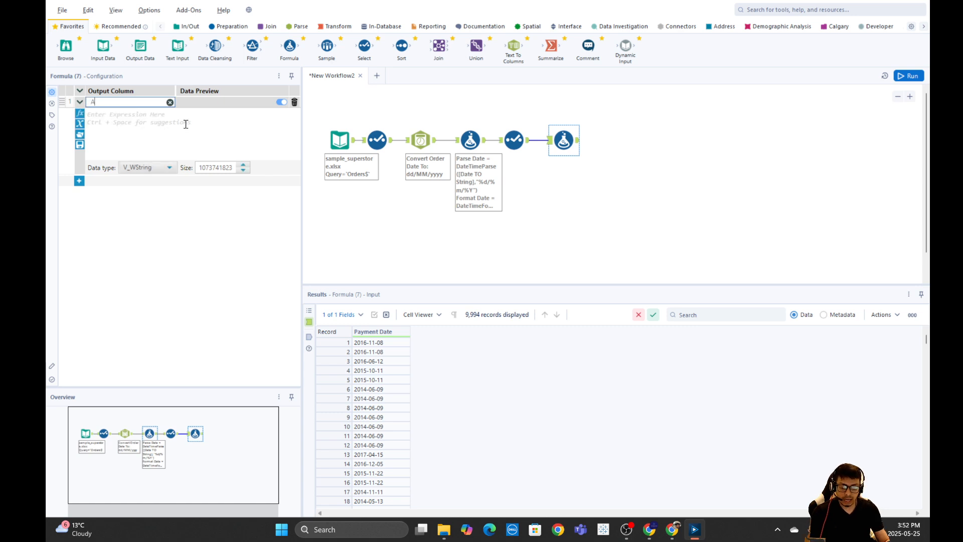
pyautogui.write('dd - Date')
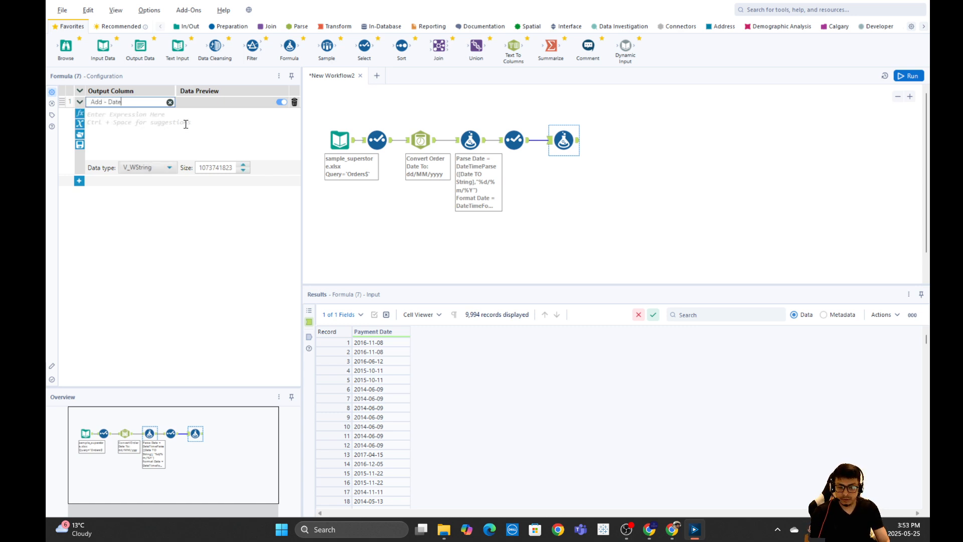
pyautogui.click(151, 167)
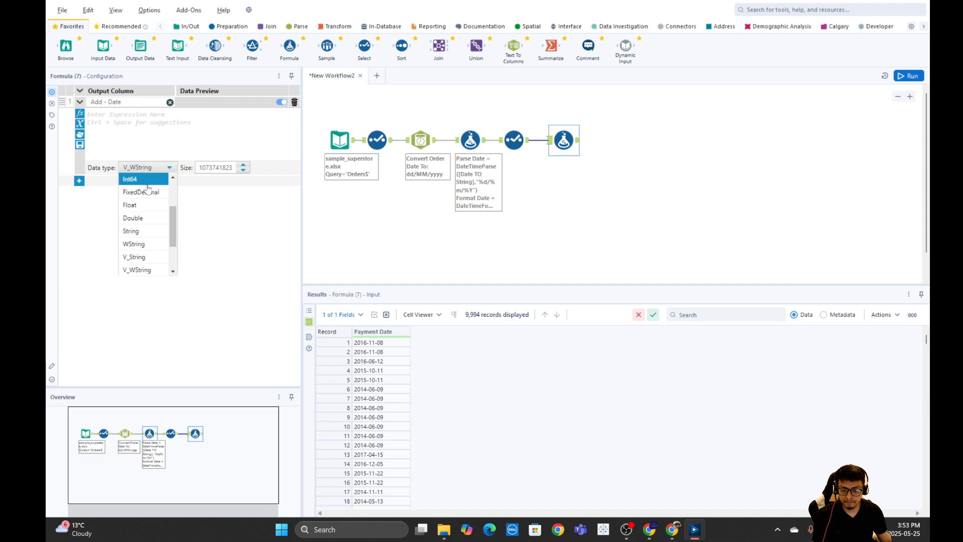
pyautogui.click(138, 243)
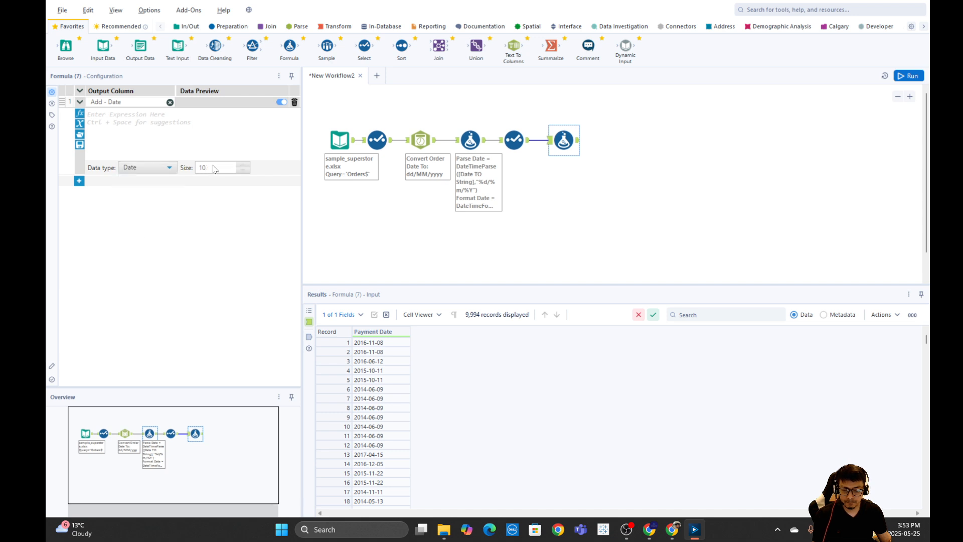
# Start the Add - Date expression with the DateTimeAdd function, using [Payment Date] as its date argument.
pyautogui.click(114, 114)
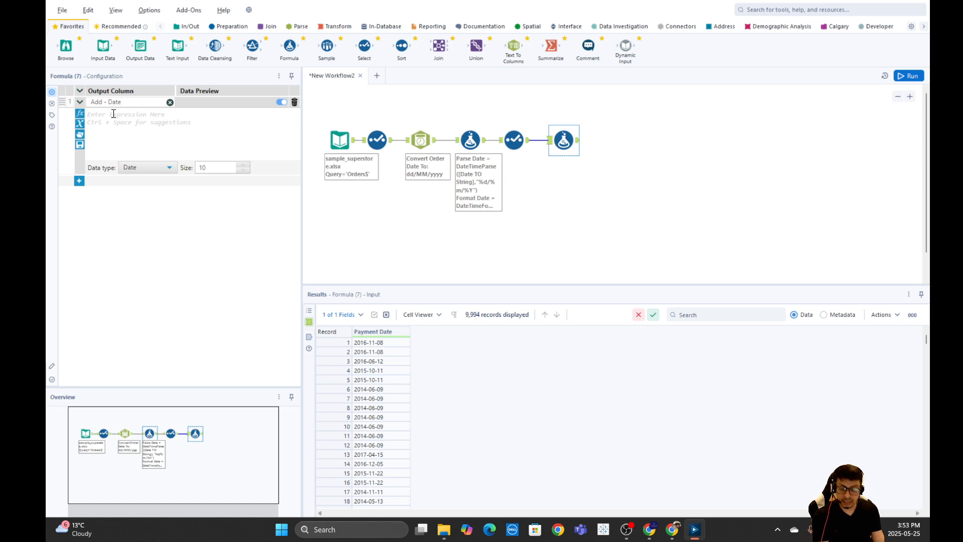
pyautogui.write('add')
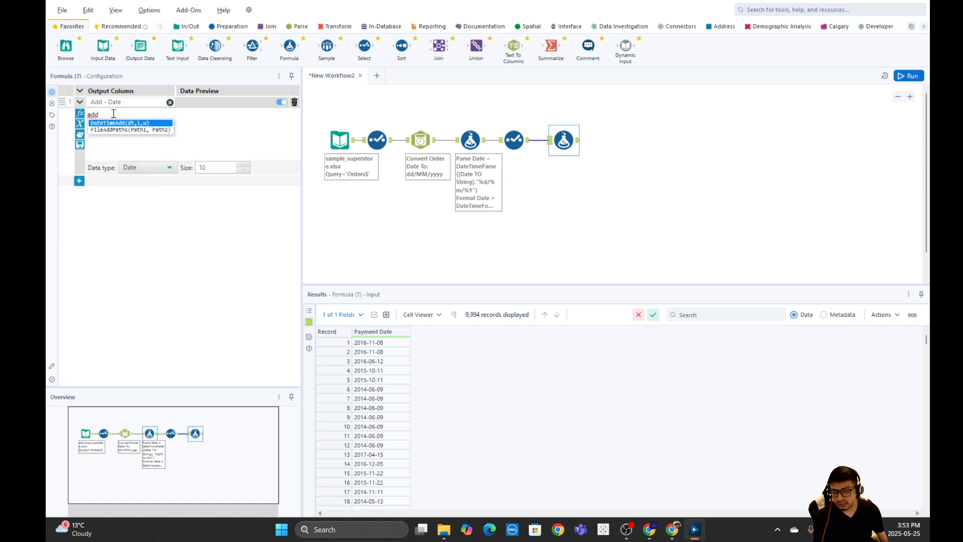
pyautogui.press('Return')
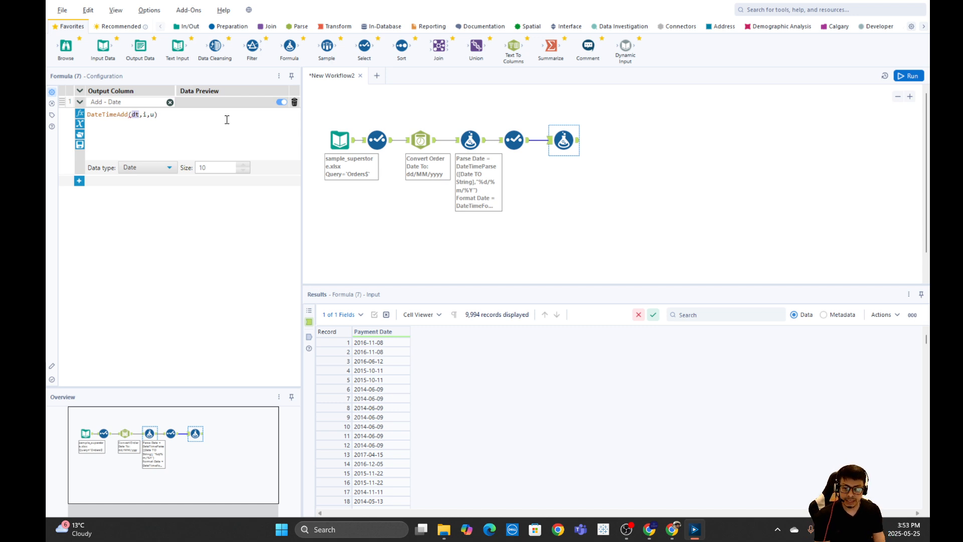
pyautogui.write('pay')
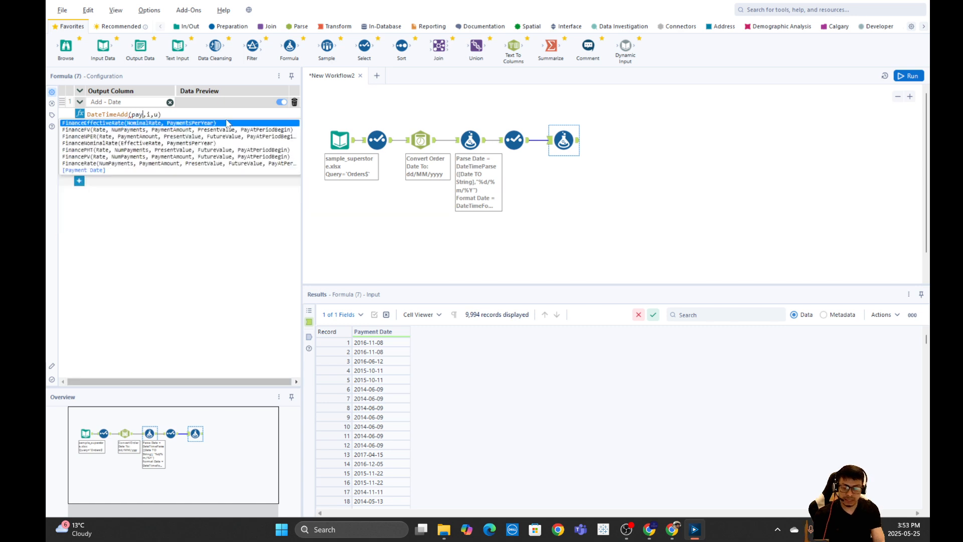
pyautogui.doubleClick(123, 171)
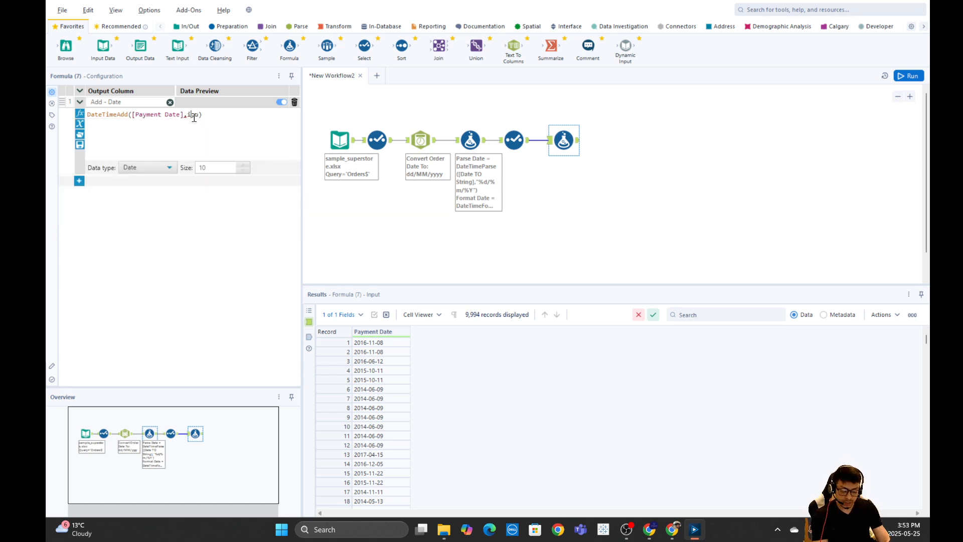
# Complete the Add - Date expression with an interval of 7 and the unit "days", and run the workflow.
pyautogui.press('BackSpace')
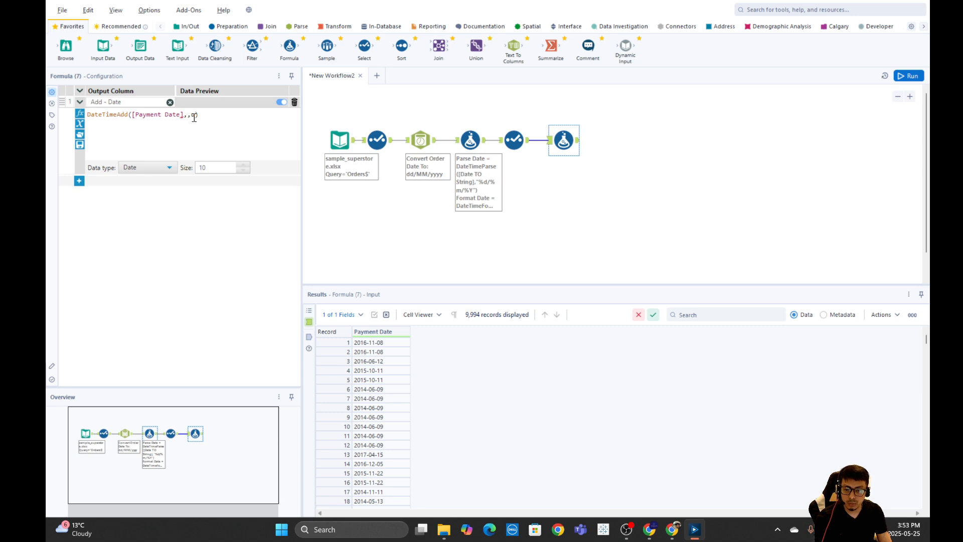
pyautogui.write('7')
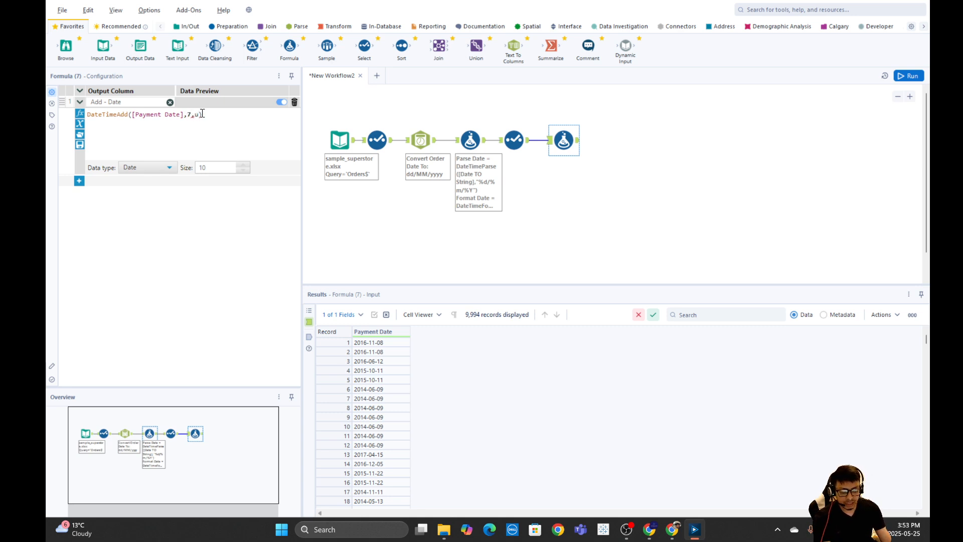
pyautogui.press('BackSpace')
pyautogui.write('"')
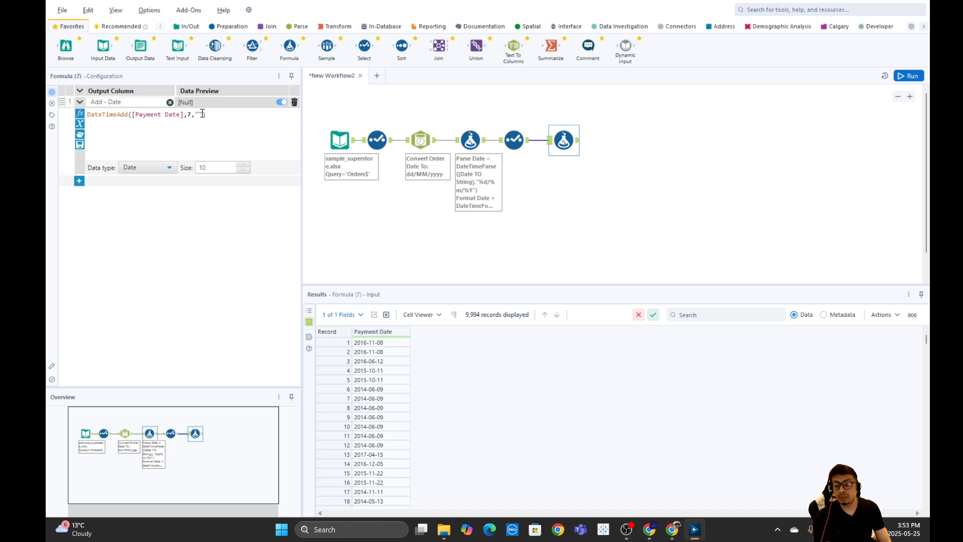
pyautogui.write('daysd')
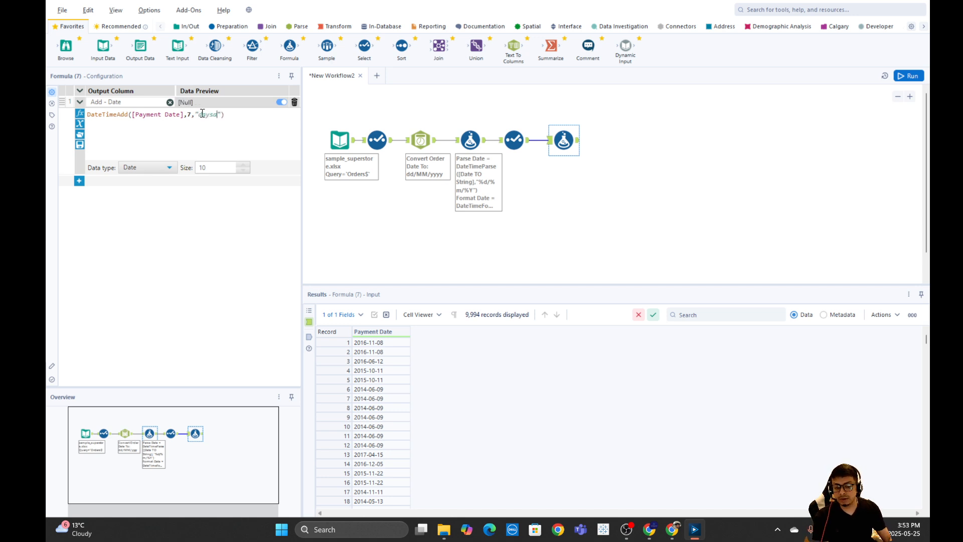
pyautogui.press('BackSpace')
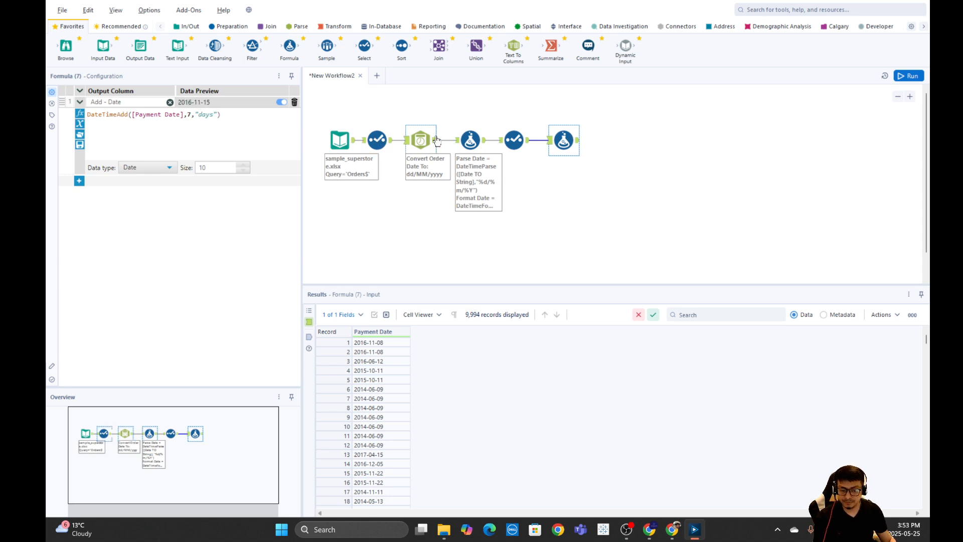
pyautogui.click(902, 77)
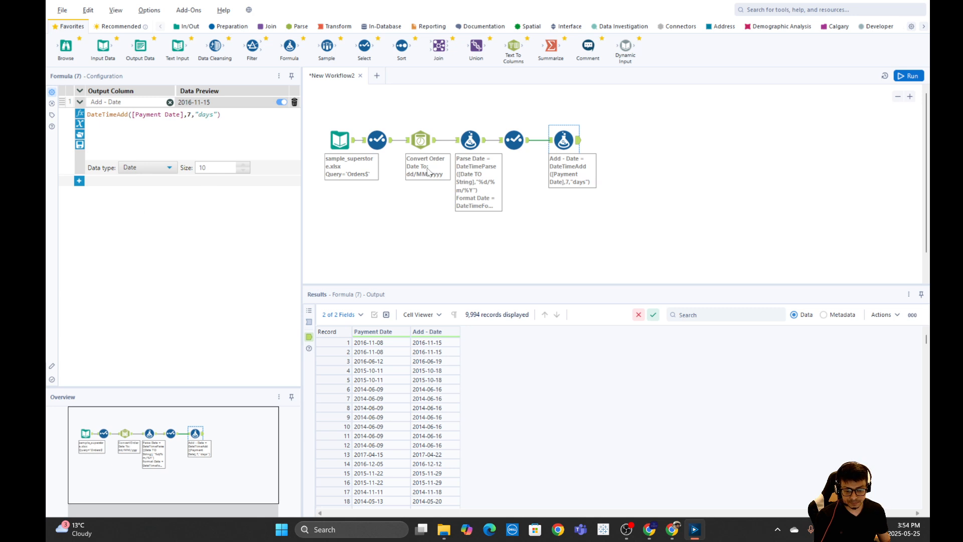
# Add a second output column named Date - Sub with data type Date to the new Formula tool.
pyautogui.click(79, 181)
pyautogui.click(105, 184)
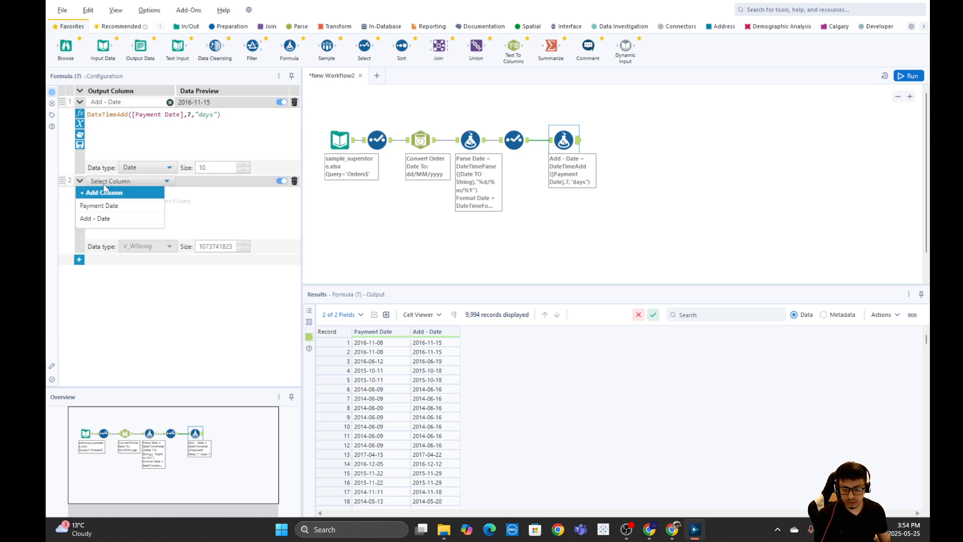
pyautogui.click(103, 194)
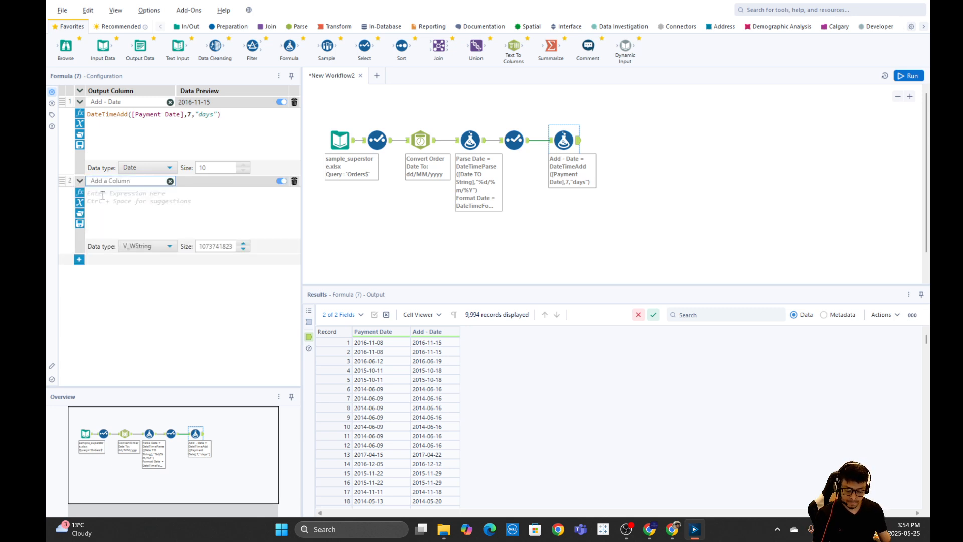
pyautogui.write('Date - Sub')
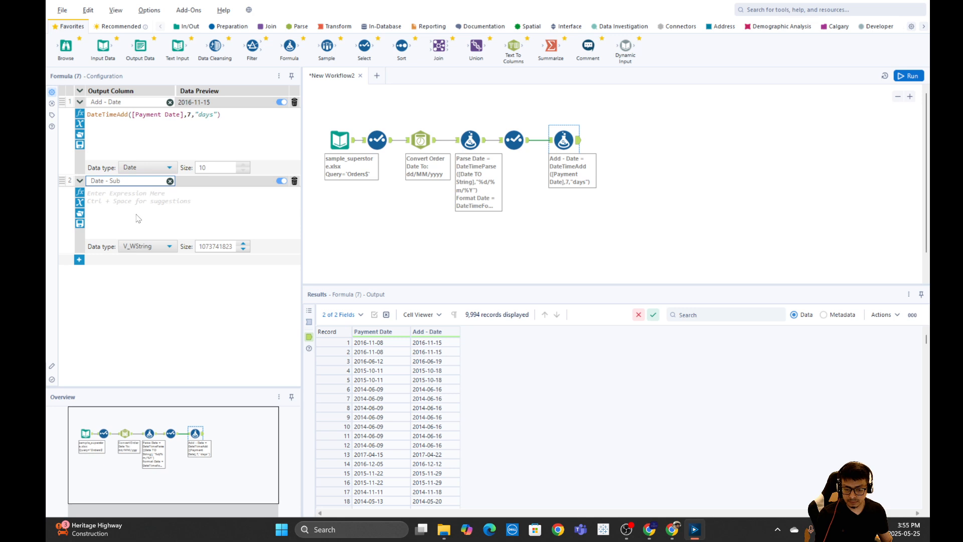
pyautogui.click(145, 246)
pyautogui.scroll(-2, 133, 301)
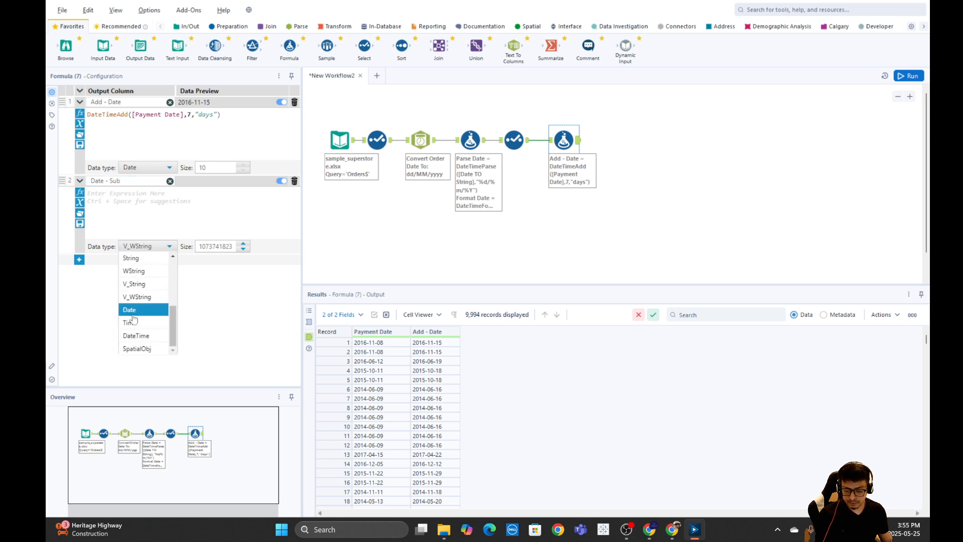
pyautogui.click(133, 314)
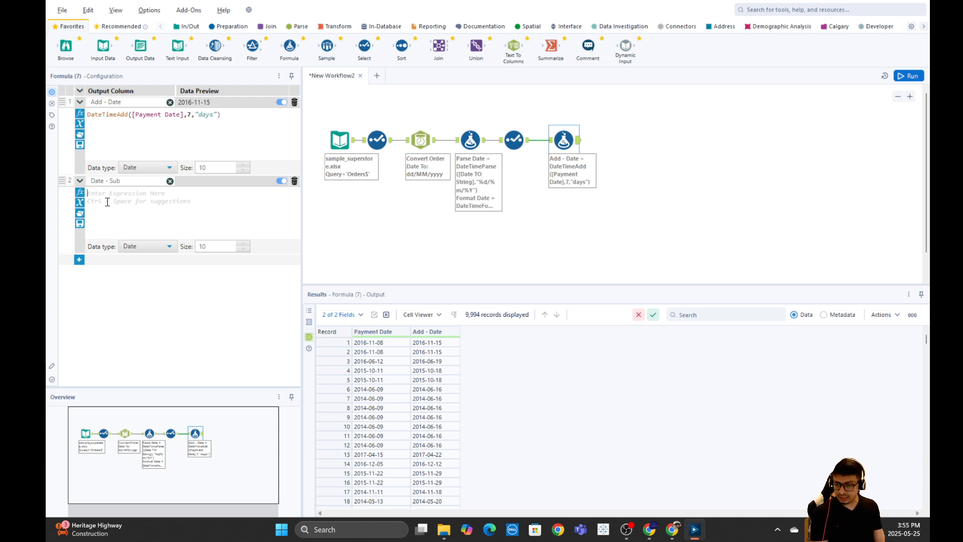
# Start the Date - Sub expression with the DateTimeAdd function, using [Payment Date] as its date argument.
pyautogui.write('add')
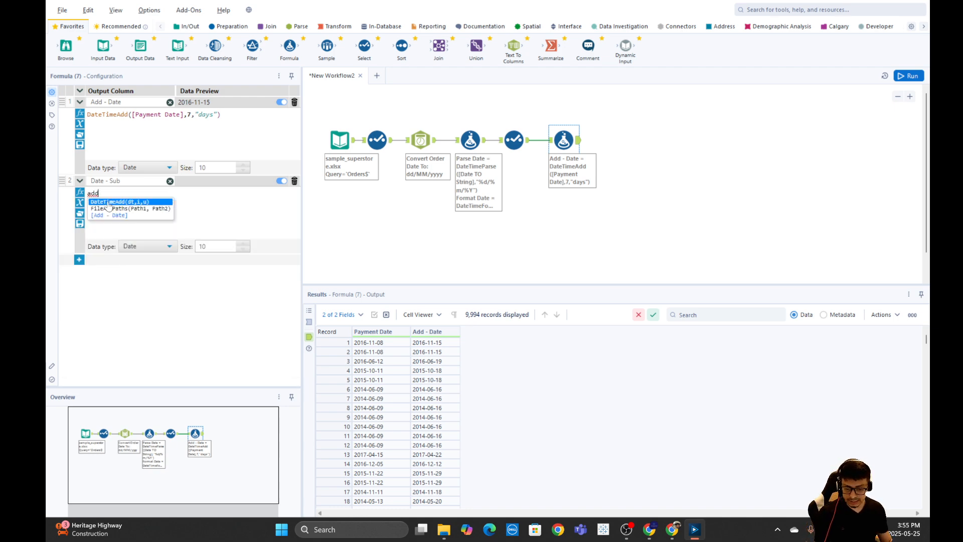
pyautogui.click(108, 202)
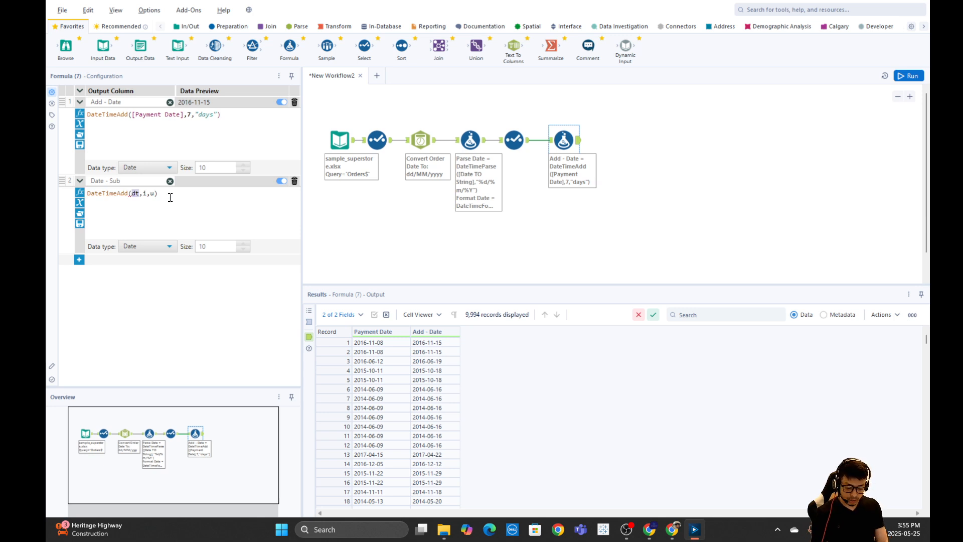
pyautogui.write('pay')
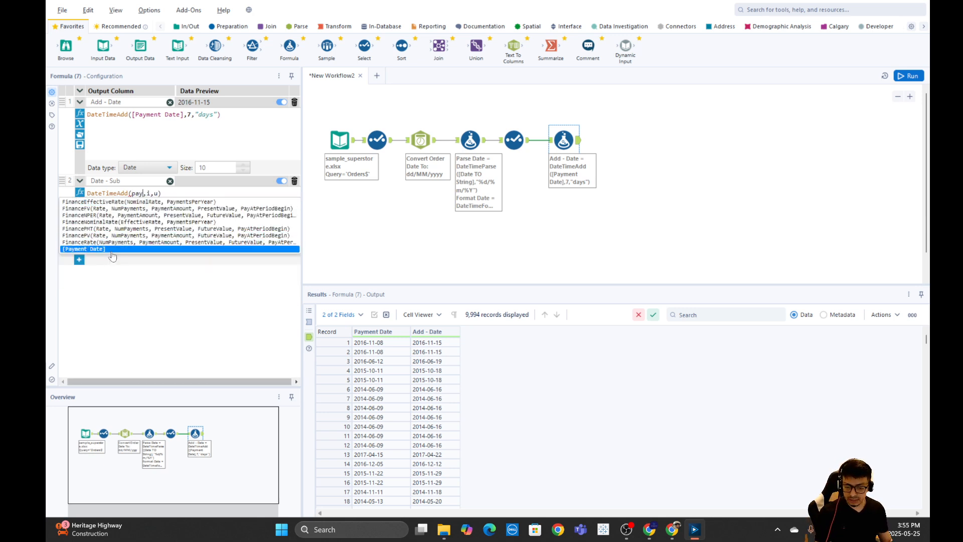
pyautogui.click(111, 250)
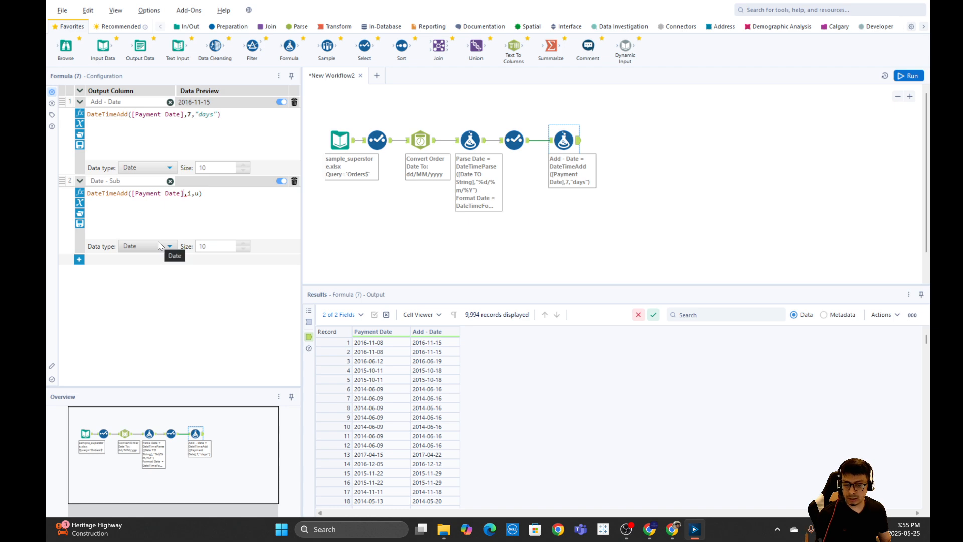
# Complete the Date - Sub expression with an interval of -30 and the unit "days", and run the workflow.
pyautogui.click(192, 192)
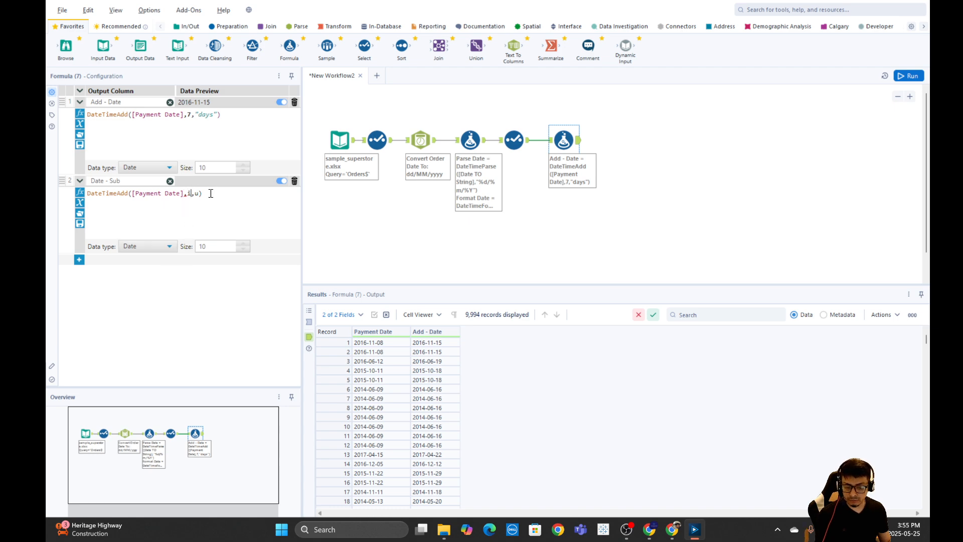
pyautogui.press('BackSpace')
pyautogui.write('-30')
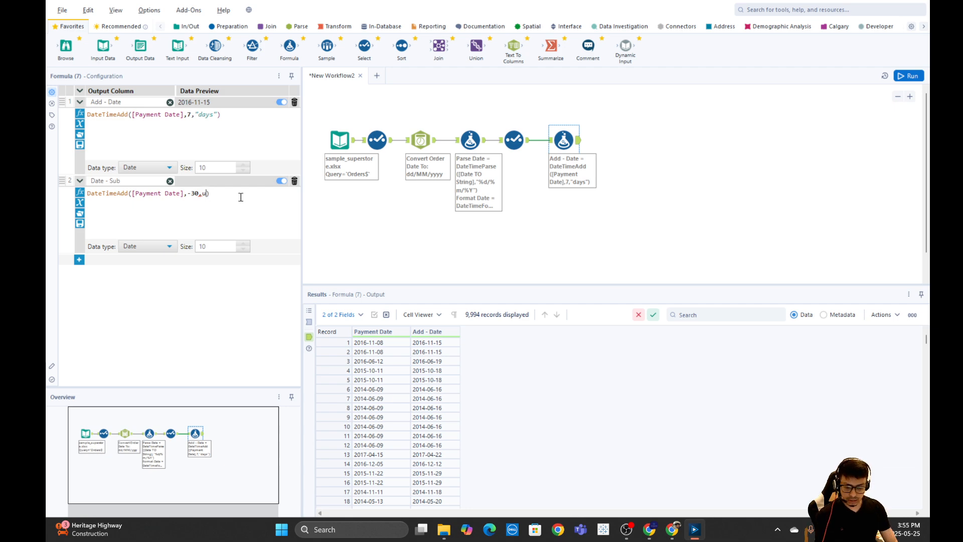
pyautogui.press('BackSpace')
pyautogui.write('""')
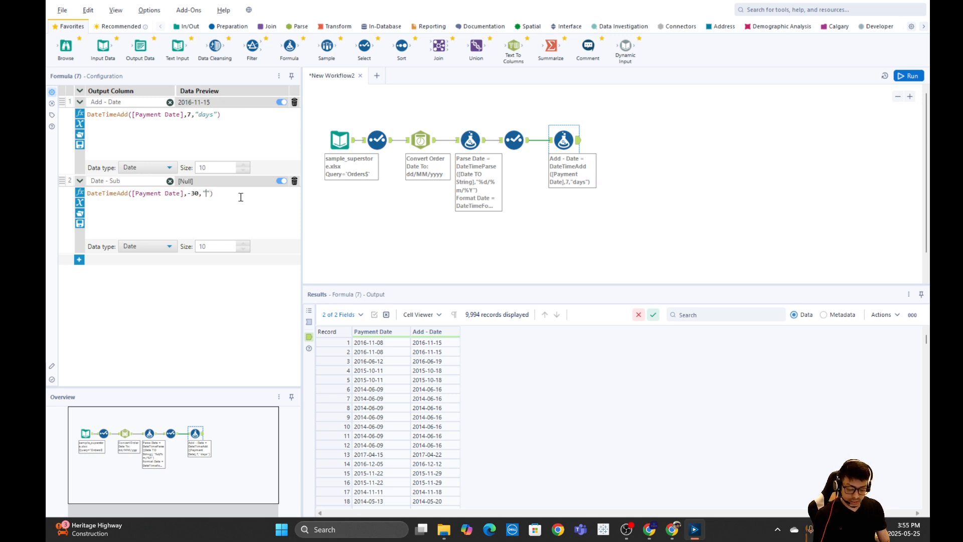
pyautogui.write('days')
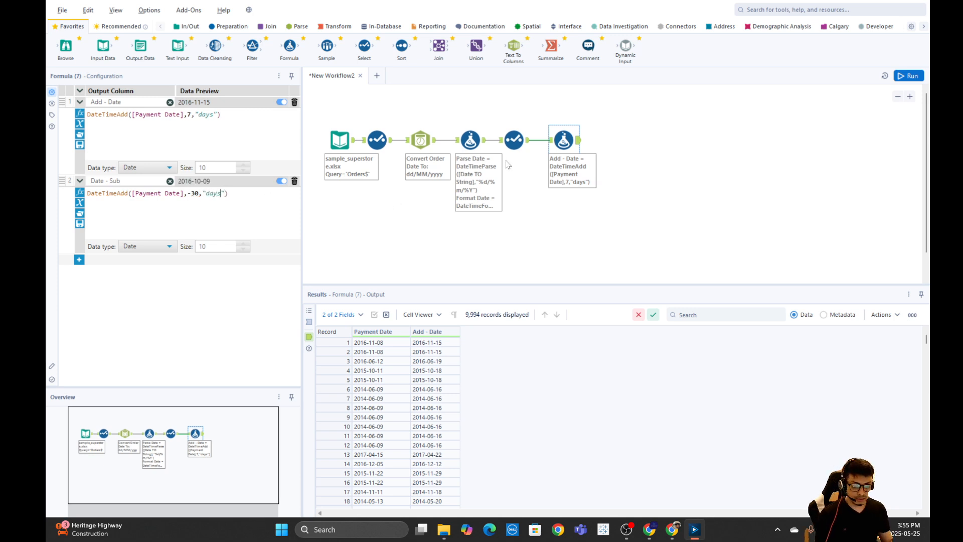
pyautogui.click(628, 137)
pyautogui.hotkey('ctrl', 'r')
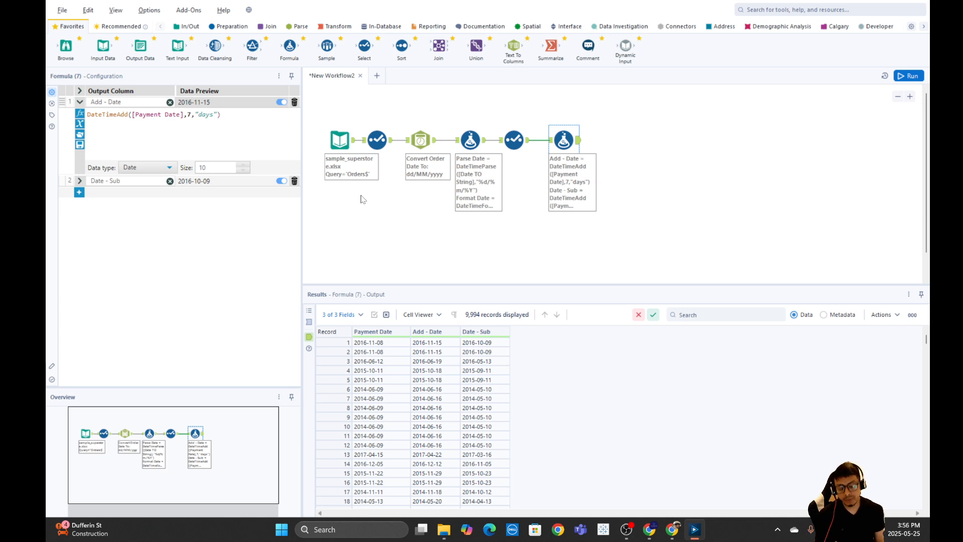
# Add a third output column named Now to the second Formula tool.
pyautogui.click(80, 192)
pyautogui.click(88, 193)
pyautogui.click(114, 201)
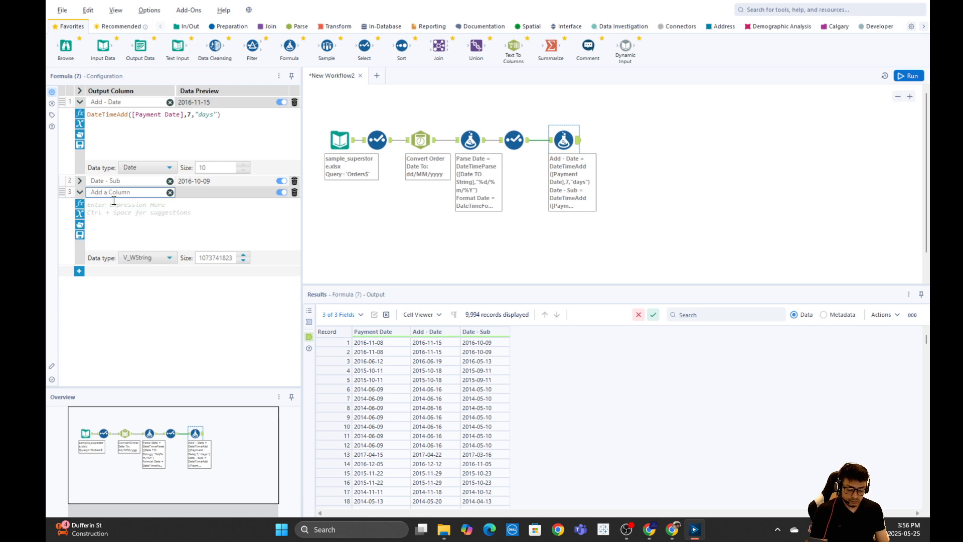
pyautogui.write('Now')
pyautogui.click(127, 210)
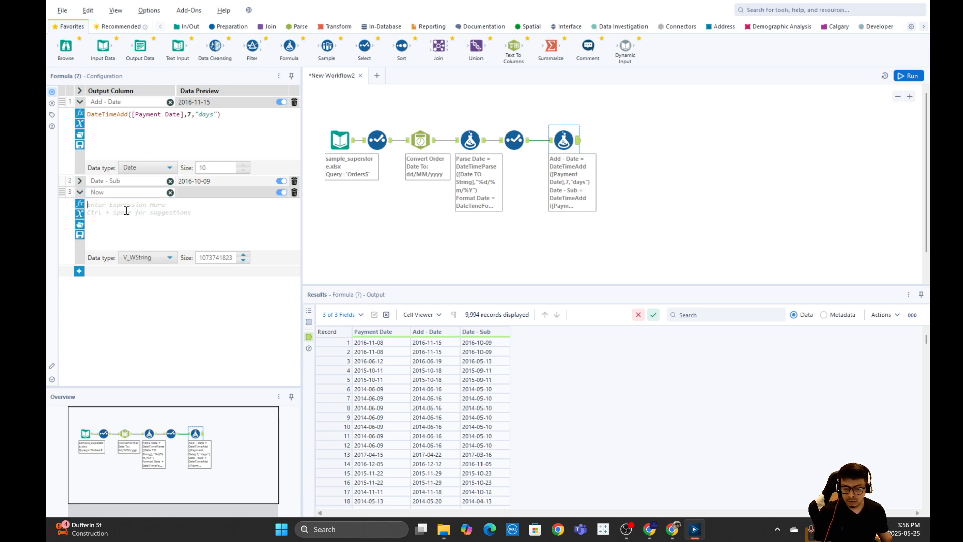
# Insert the DateTimeNow function as the Now column's expression and set the column's data type to Date.
pyautogui.write('day')
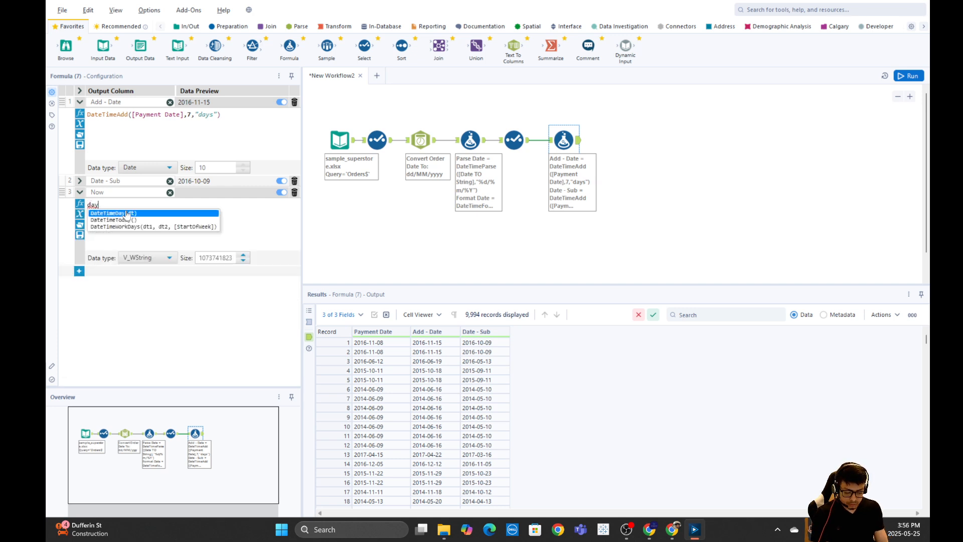
pyautogui.press('BackSpace')
pyautogui.write('tetimen')
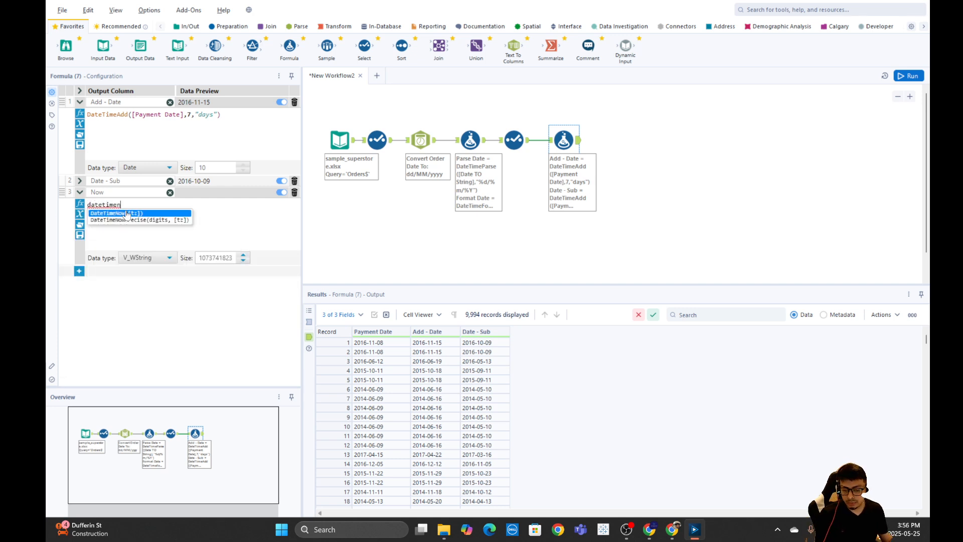
pyautogui.click(127, 215)
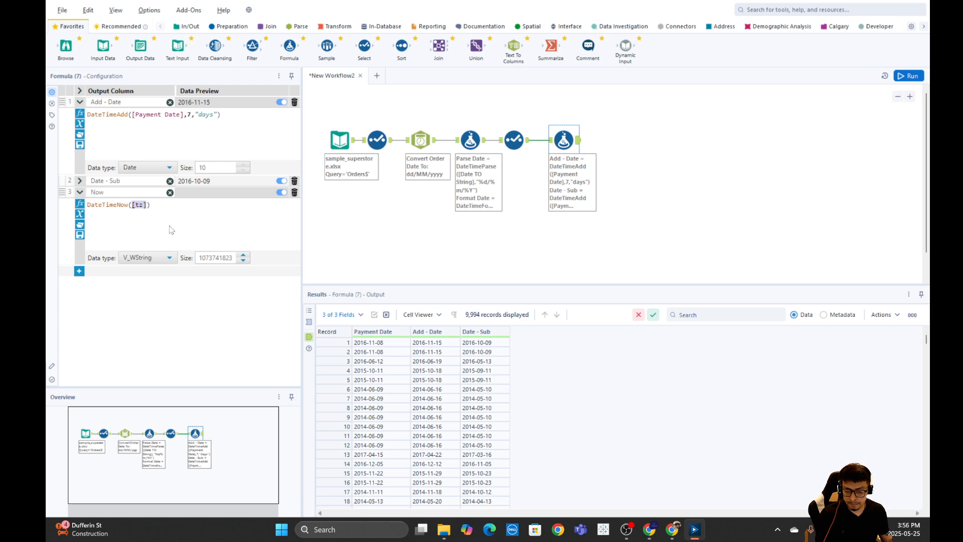
pyautogui.click(150, 257)
pyautogui.scroll(-2, 134, 321)
pyautogui.click(132, 321)
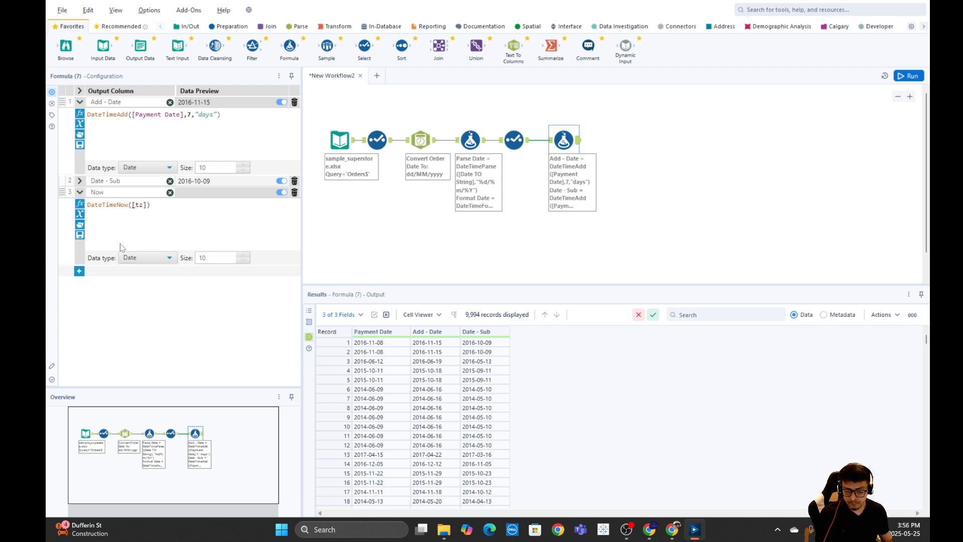
# Remove the optional [tz] argument so the Now expression reads DateTimeNow(), and run the workflow.
pyautogui.moveTo(146, 205); pyautogui.dragTo(132, 205)
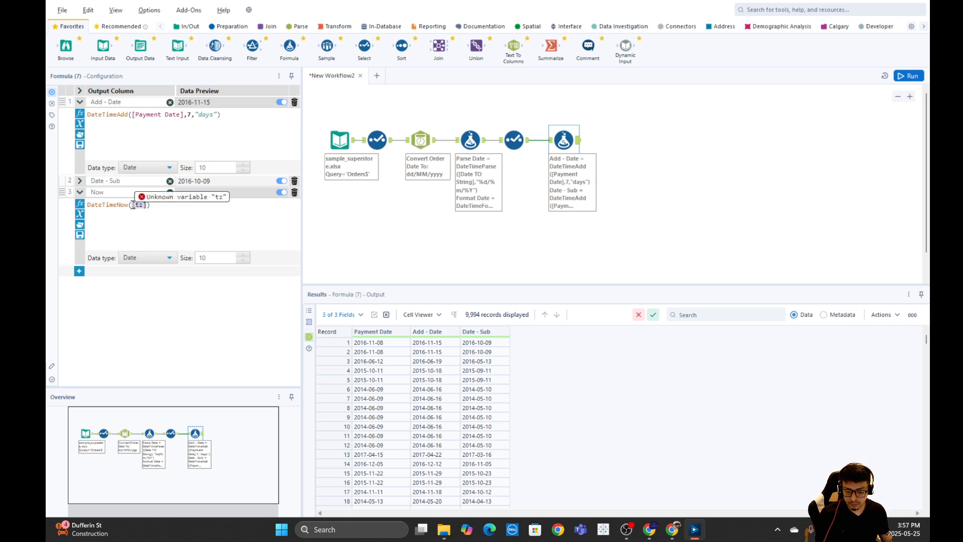
pyautogui.press('BackSpace')
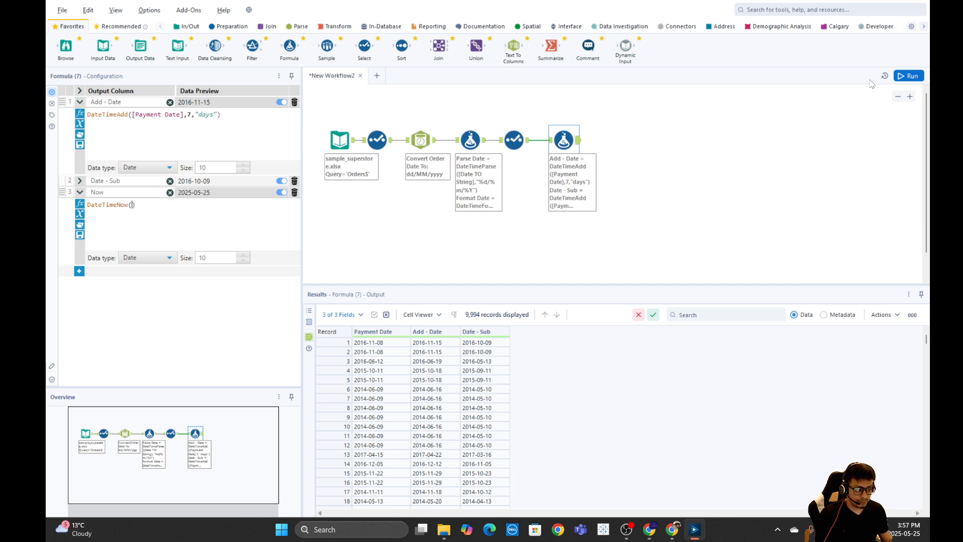
pyautogui.click(909, 76)
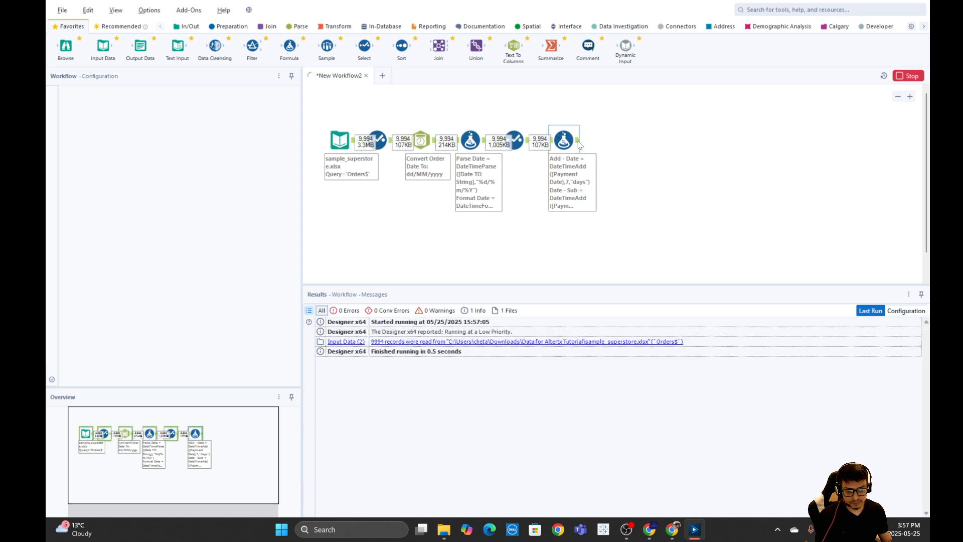